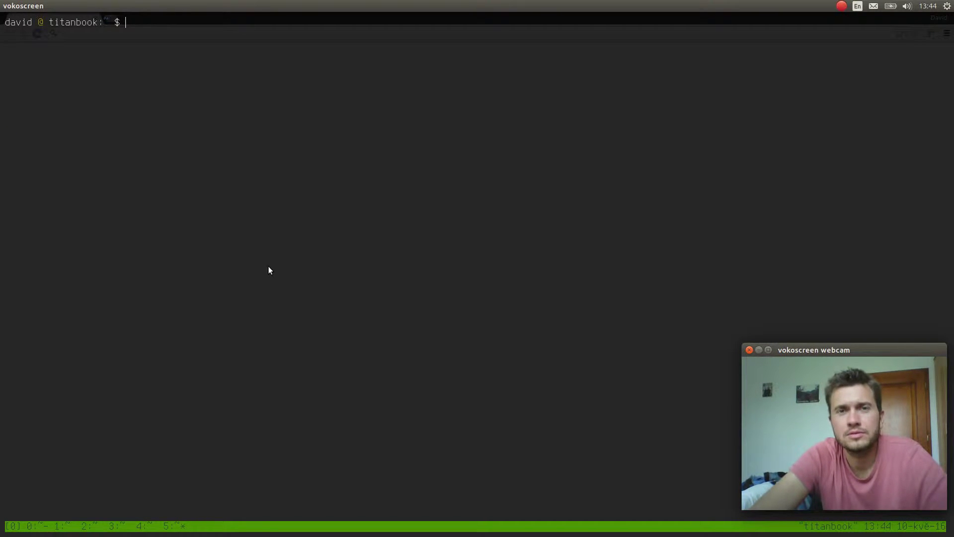
- Bring the Terminal window forward from vokoscreen and clear the shell with Ctrl+L
{"action": "key", "text": "alt+Tab"}
{"action": "key", "text": "alt+Tab"}
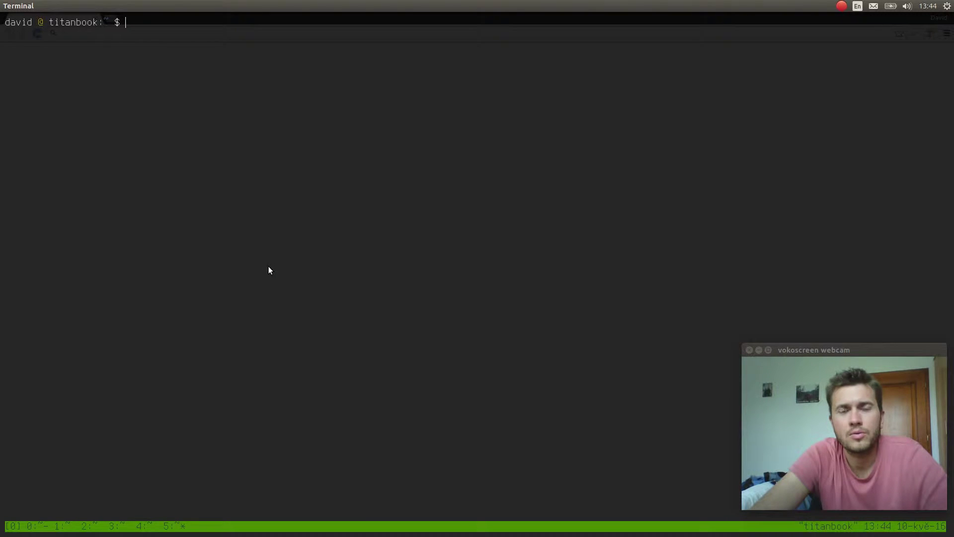
{"action": "key", "text": "Return"}
{"action": "key", "text": "Return"}
{"action": "key", "text": "ctrl+l"}
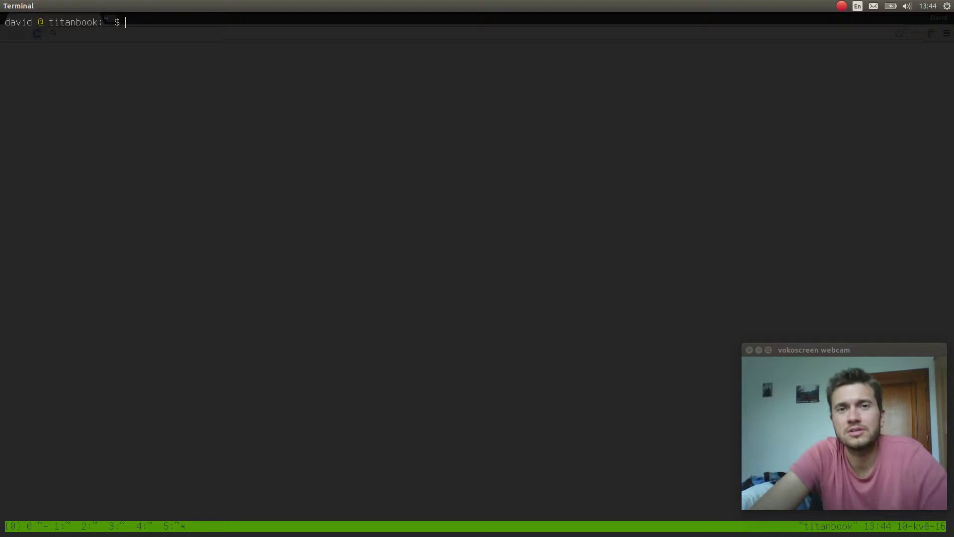
- Split the tmux window into four panes: left and right, each divided top and bottom
{"action": "key", "text": "ctrl+b"}
{"action": "key", "text": "percent"}
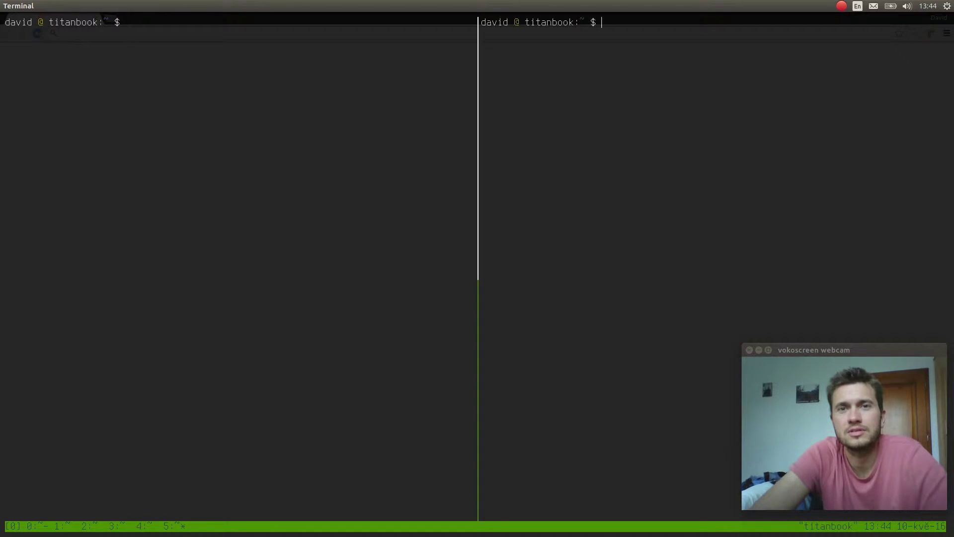
{"action": "key", "text": "ctrl+b"}
{"action": "key", "text": "quotedbl"}
{"action": "key", "text": "ctrl+b"}
{"action": "key", "text": "Left"}
{"action": "key", "text": "ctrl+b"}
{"action": "key", "text": "quotedbl"}
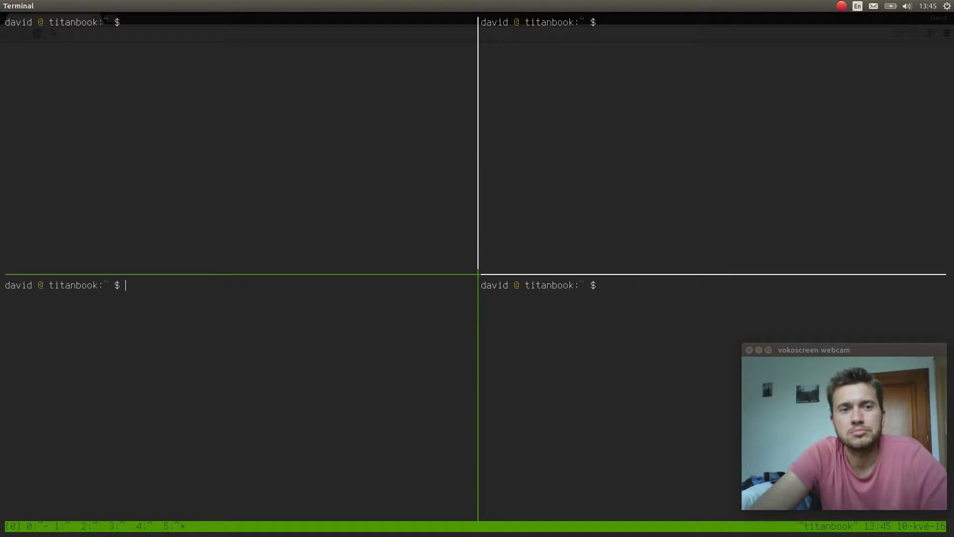
- Split the bottom-left and top-right panes again to make six panes
{"action": "key", "text": "ctrl+b"}
{"action": "key", "text": "percent"}
{"action": "key", "text": "ctrl+b"}
{"action": "key", "text": "Right"}
{"action": "key", "text": "ctrl+b"}
{"action": "key", "text": "Up"}
{"action": "key", "text": "ctrl+b"}
{"action": "key", "text": "quotedbl"}
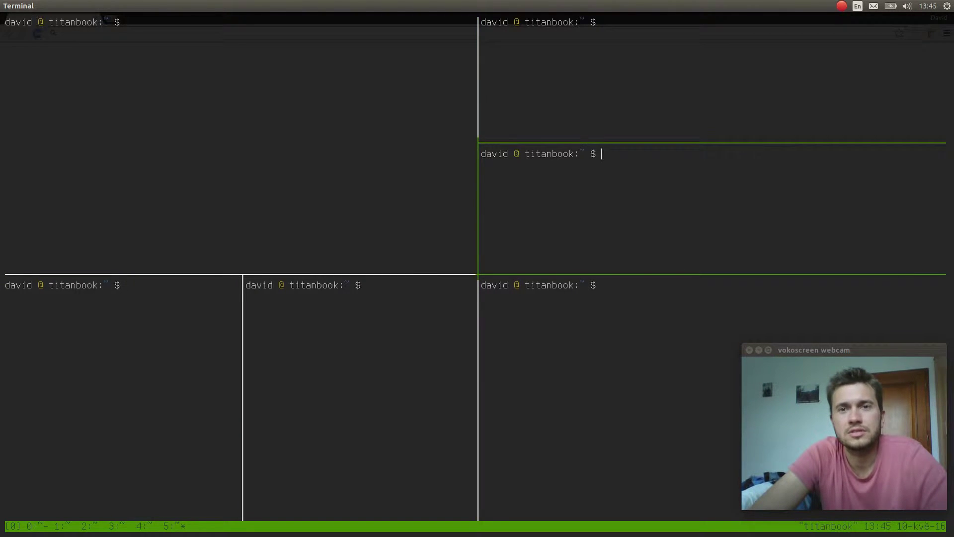
{"action": "type", "text": "ssh n3.devcloud.cz"}
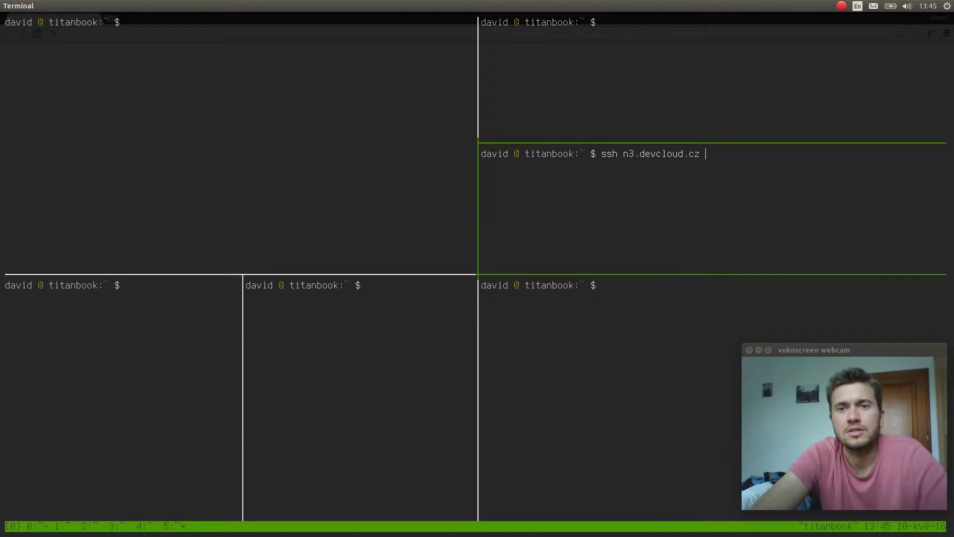
- SSH to n3.devcloud.cz in the middle-right pane and run htop in the bottom-right pane
{"action": "key", "text": "Return"}
{"action": "key", "text": "ctrl+l"}
{"action": "key", "text": "Return"}
{"action": "key", "text": "Return"}
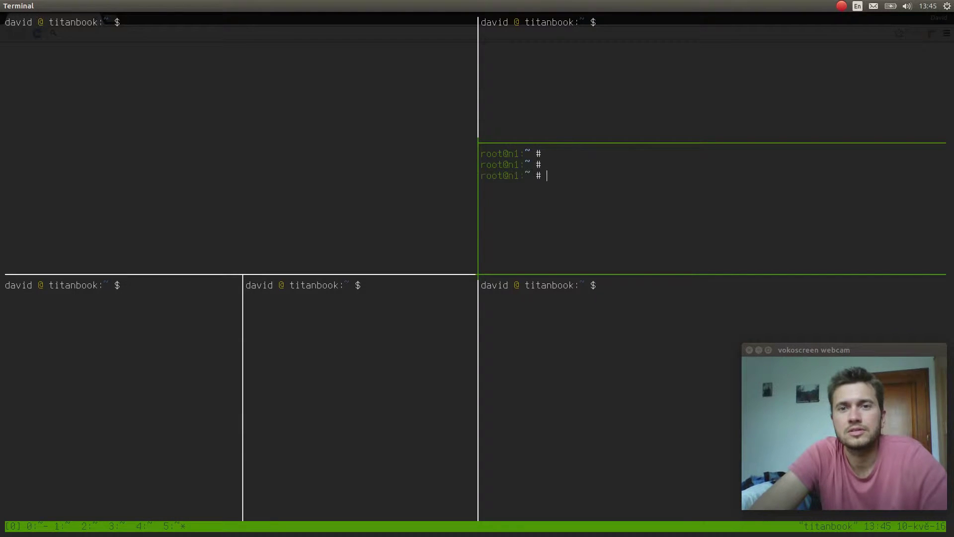
{"action": "key", "text": "ctrl+l"}
{"action": "key", "text": "ctrl+b"}
{"action": "key", "text": "Down"}
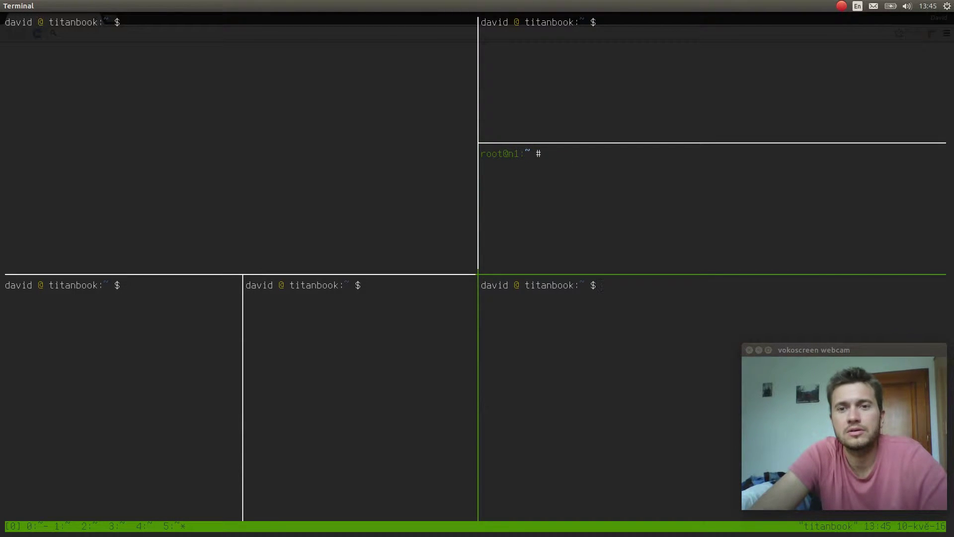
{"action": "type", "text": "htop"}
{"action": "key", "text": "Return"}
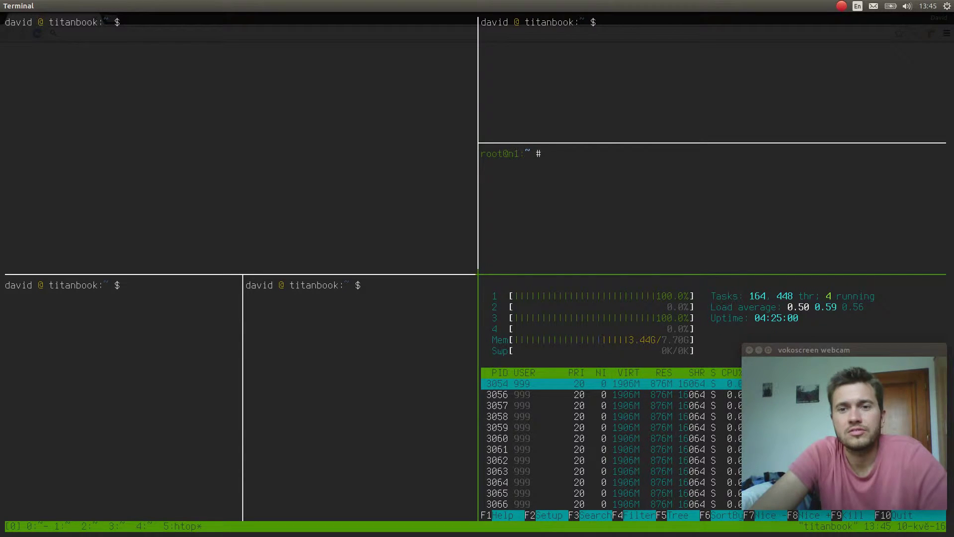
- Launch ranger in the top-left pane after a misspelled first attempt
{"action": "key", "text": "ctrl+b"}
{"action": "key", "text": "o"}
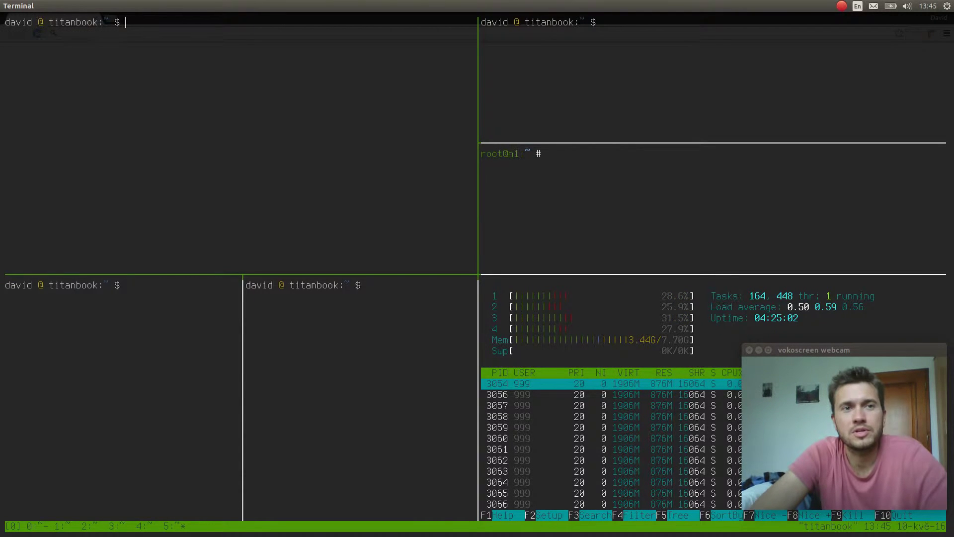
{"action": "left_click", "coordinate": [239, 22]}
{"action": "type", "text": "range"}
{"action": "key", "text": "Return"}
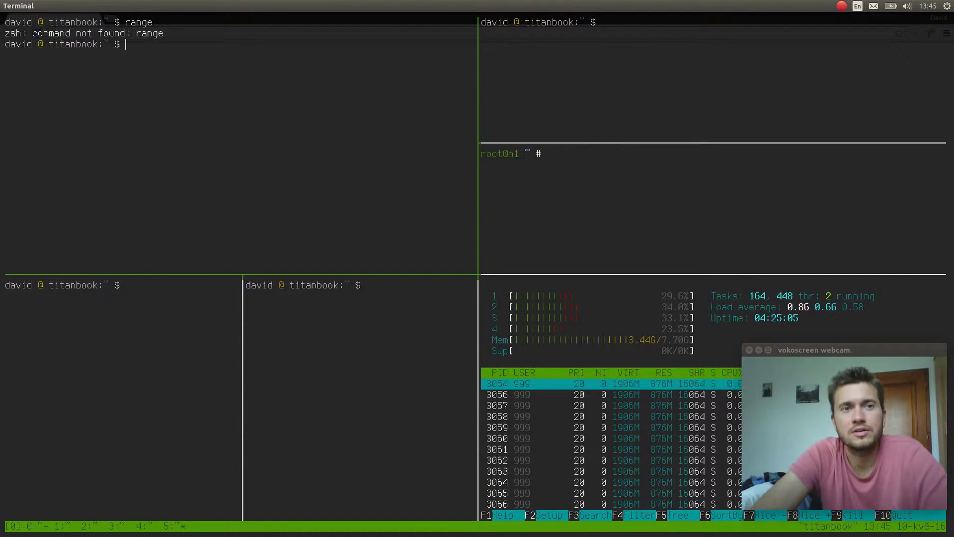
{"action": "type", "text": "ranger"}
{"action": "key", "text": "Return"}
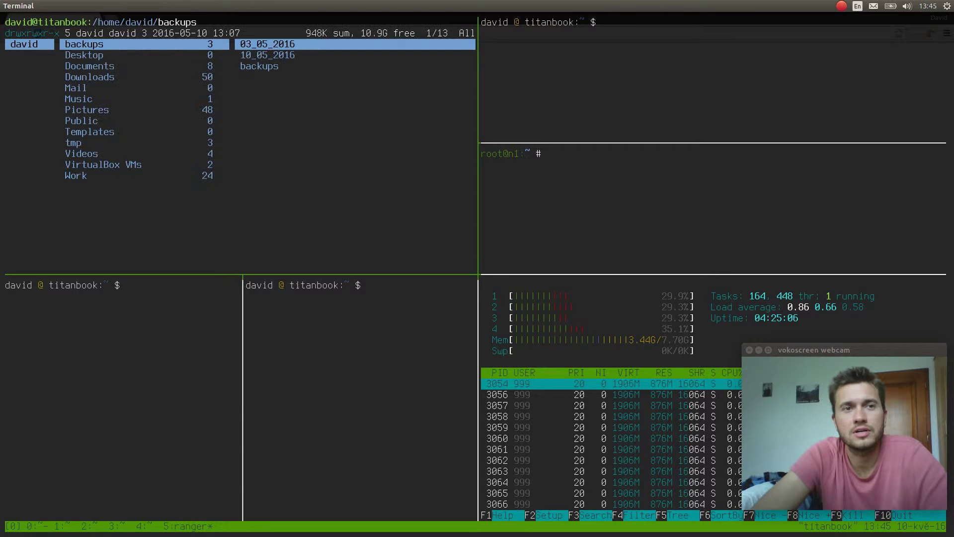
- Browse the home folders in ranger, previewing Public, tmp, Videos and the empty Templates
{"action": "key", "text": "G"}
{"action": "key", "text": "Up"}
{"action": "key", "text": "Up"}
{"action": "key", "text": "Up"}
{"action": "key", "text": "Up"}
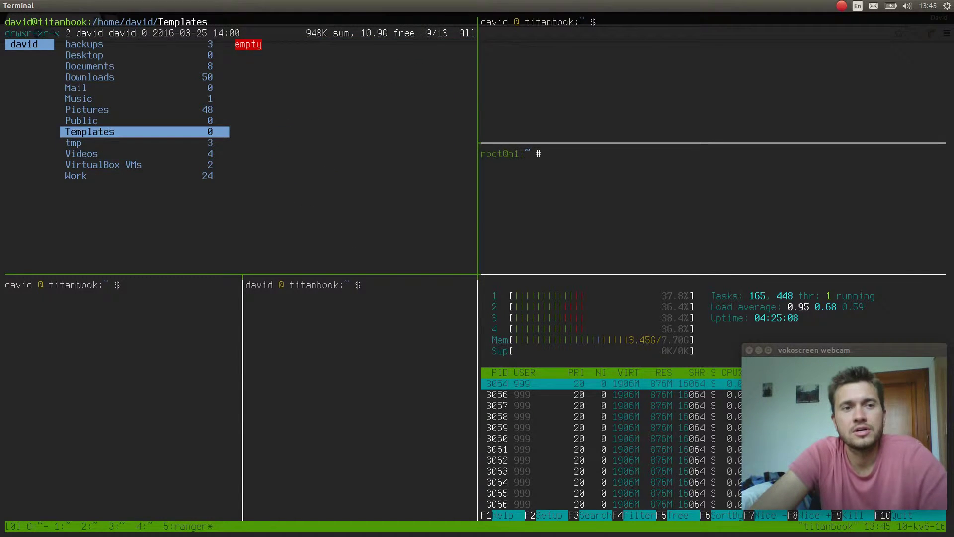
{"action": "key", "text": "Up"}
{"action": "key", "text": "Up"}
{"action": "key", "text": "Up"}
{"action": "key", "text": "Down"}
{"action": "key", "text": "Down"}
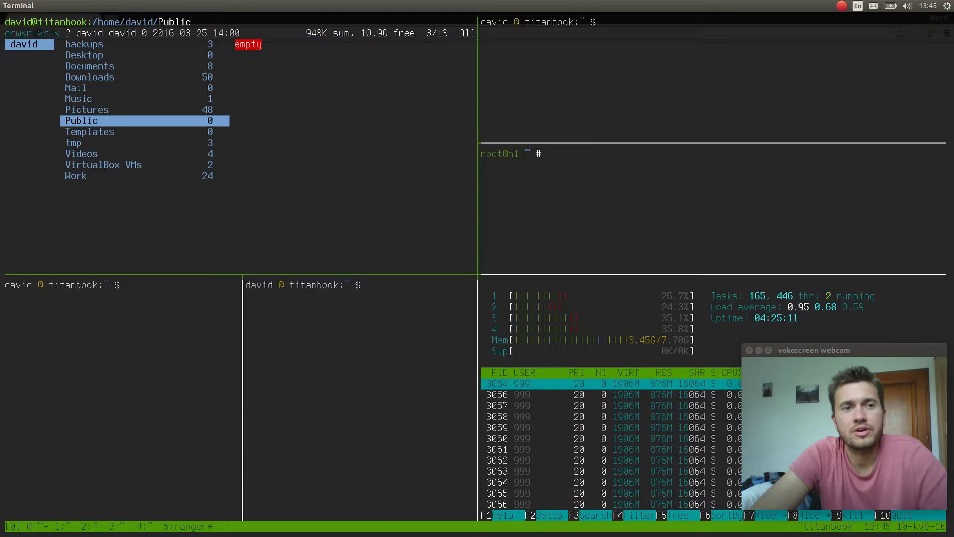
{"action": "key", "text": "Down"}
{"action": "key", "text": "Down"}
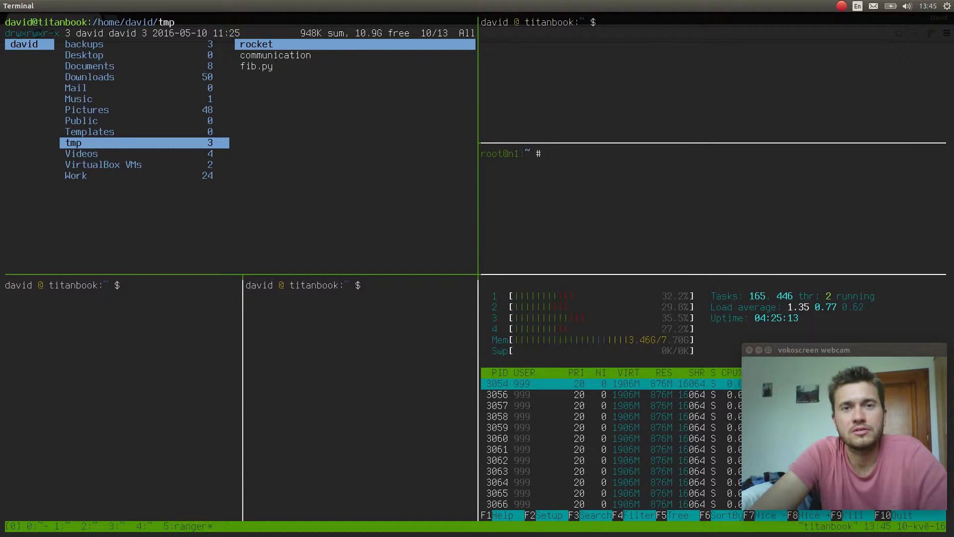
{"action": "key", "text": "Down"}
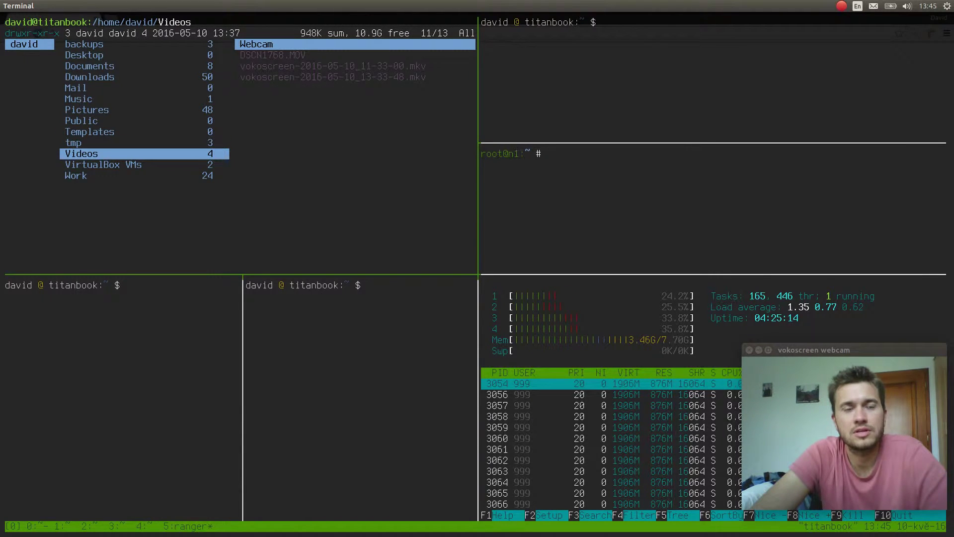
{"action": "key", "text": "Down"}
{"action": "key", "text": "Down"}
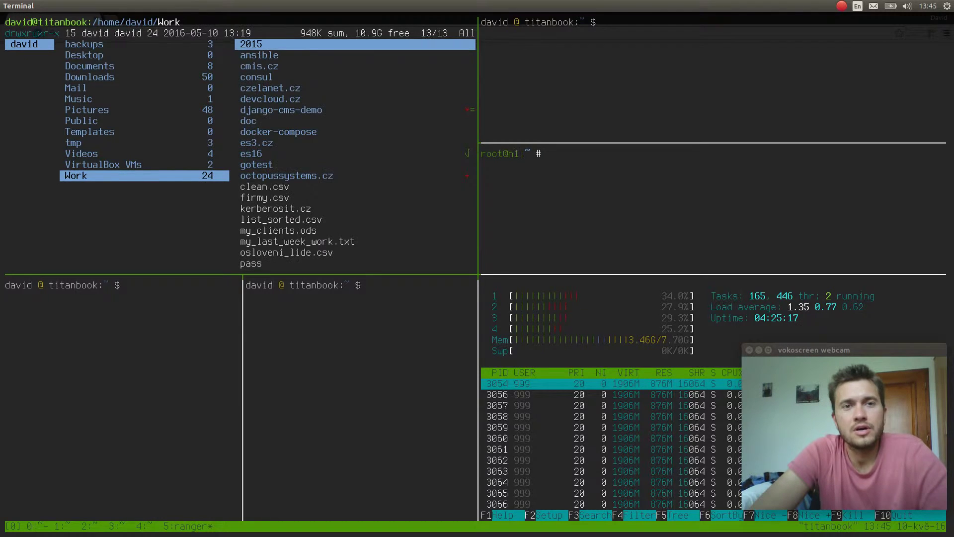
{"action": "key", "text": "Up"}
{"action": "key", "text": "Up"}
{"action": "key", "text": "Up"}
{"action": "key", "text": "Right"}
{"action": "key", "text": "Left"}
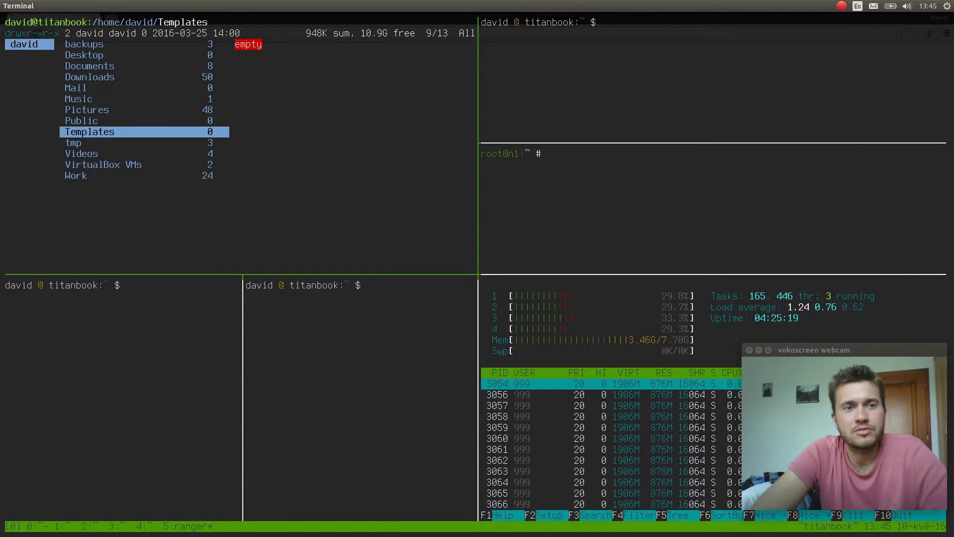
- Enter Work, preview the command file in consul, then open es3.cz
{"action": "key", "text": "Down"}
{"action": "key", "text": "Down"}
{"action": "key", "text": "Up"}
{"action": "key", "text": "Up"}
{"action": "key", "text": "Up"}
{"action": "key", "text": "Down"}
{"action": "key", "text": "Down"}
{"action": "key", "text": "Down"}
{"action": "key", "text": "Down"}
{"action": "key", "text": "Down"}
{"action": "key", "text": "Right"}
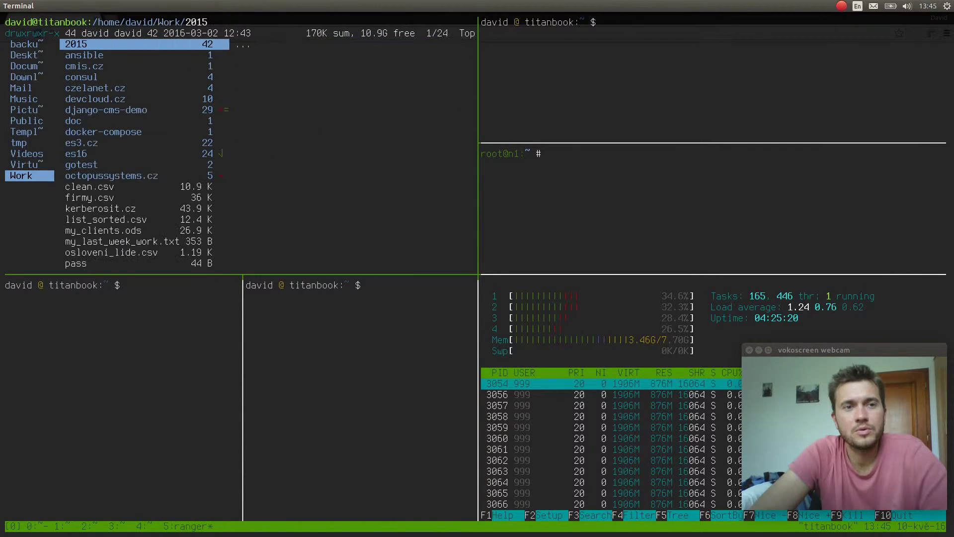
{"action": "key", "text": "Down"}
{"action": "key", "text": "Down"}
{"action": "key", "text": "Down"}
{"action": "key", "text": "Right"}
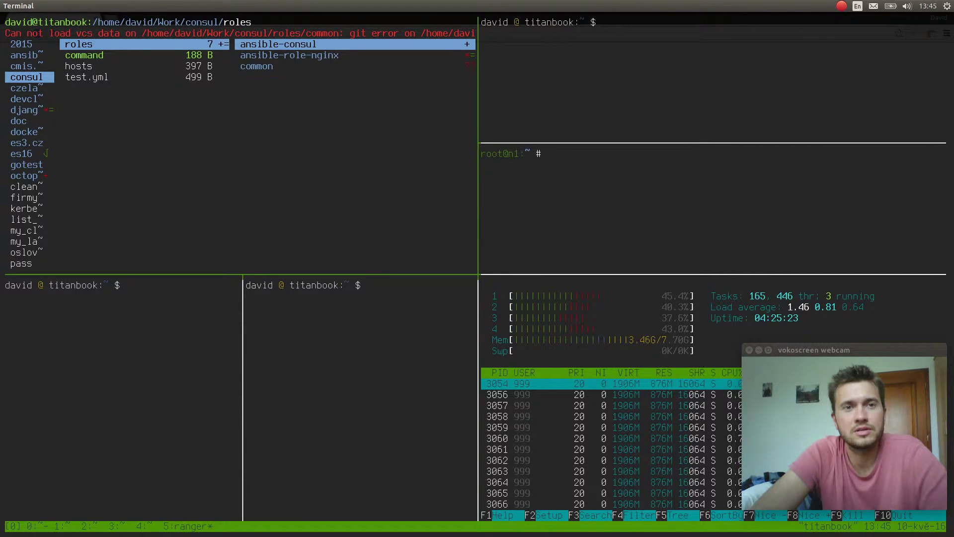
{"action": "key", "text": "Down"}
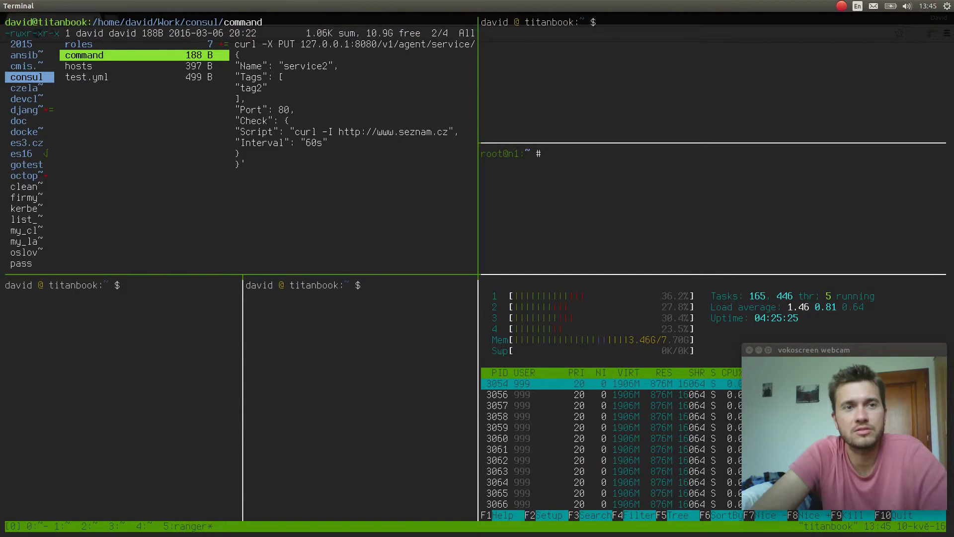
{"action": "key", "text": "Left"}
{"action": "key", "text": "Down"}
{"action": "key", "text": "Down"}
{"action": "key", "text": "Down"}
{"action": "key", "text": "Down"}
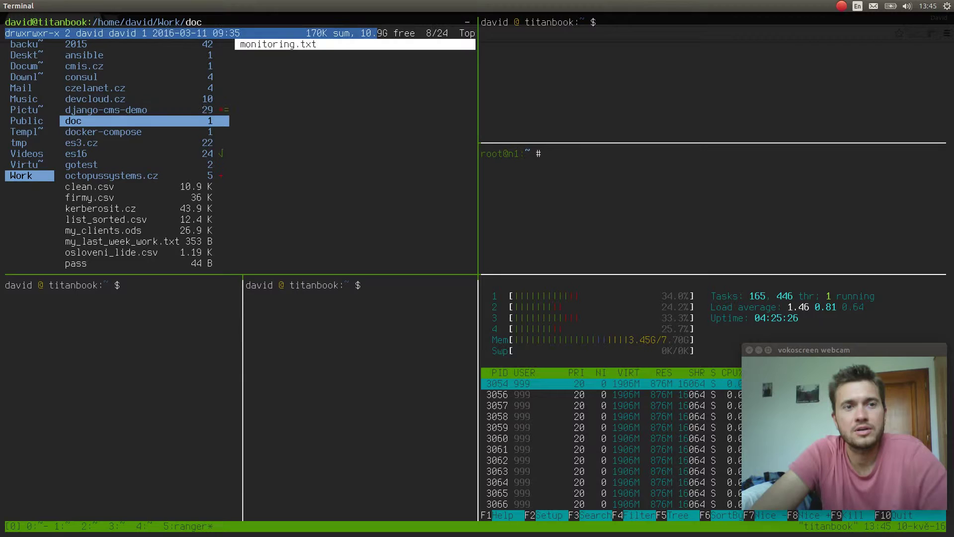
{"action": "key", "text": "Down"}
{"action": "key", "text": "Down"}
{"action": "key", "text": "Right"}
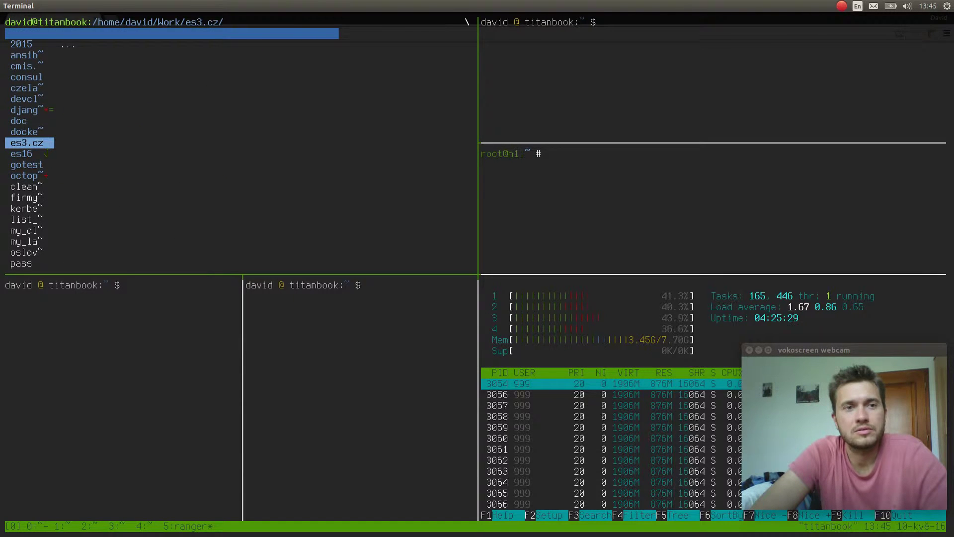
- Jump to home with gh, then to /etc with ge
{"action": "key", "text": "g"}
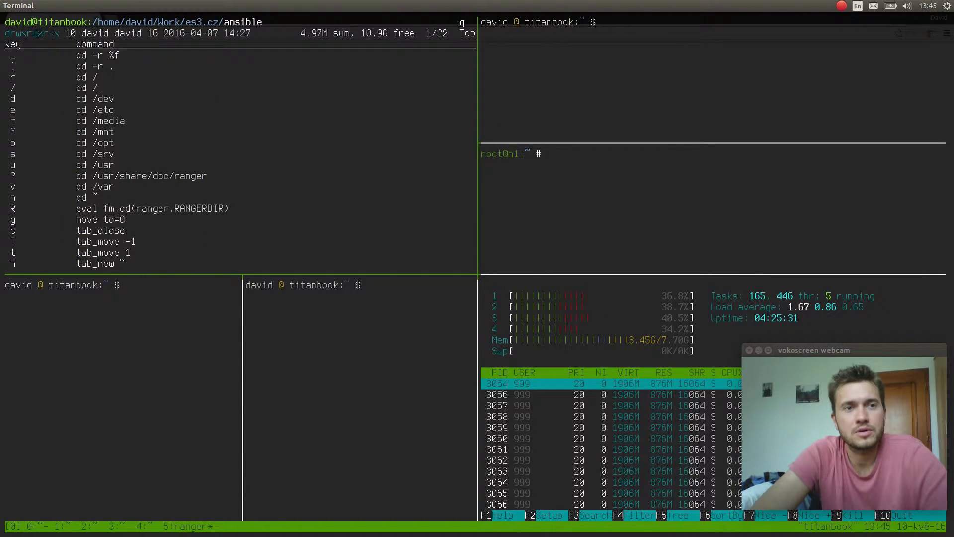
{"action": "key", "text": "h"}
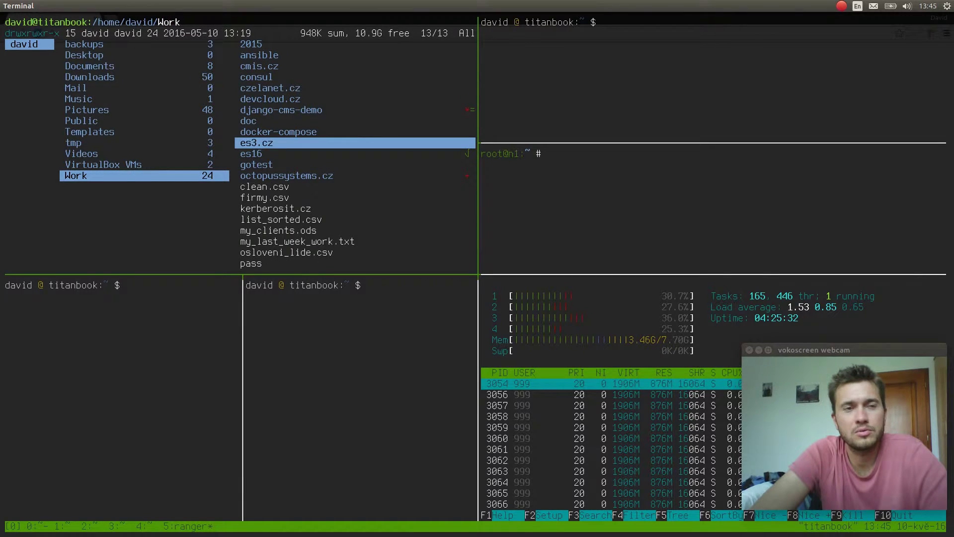
{"action": "key", "text": "g"}
{"action": "key", "text": "e"}
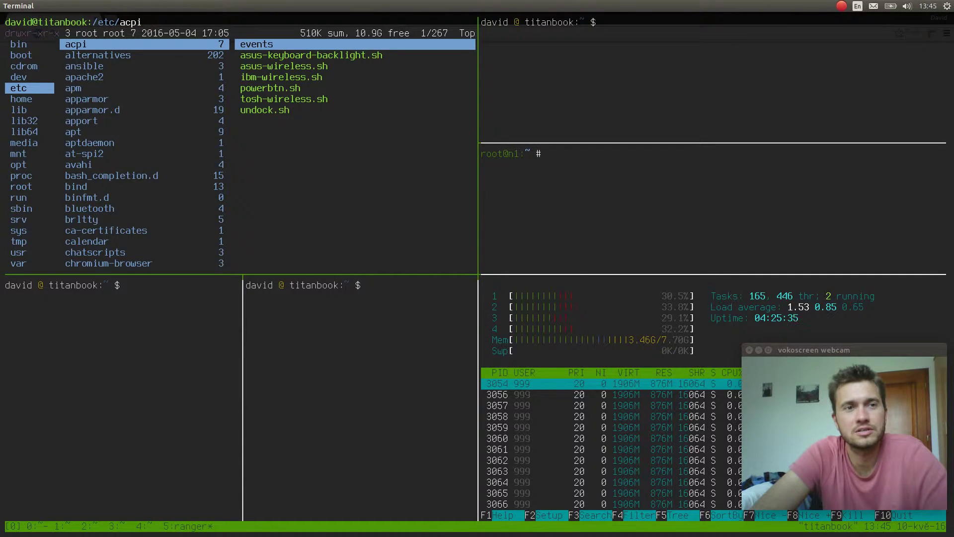
{"action": "key", "text": "h"}
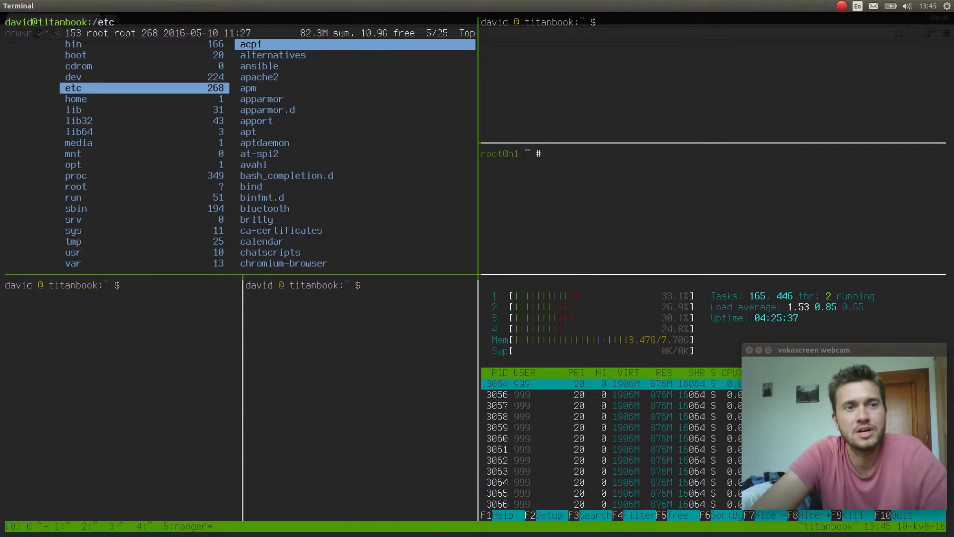
- Cycle tmux focus through the bottom-left and root@n1 panes, then back to ranger
{"action": "key", "text": "ctrl+b"}
{"action": "key", "text": "Down"}
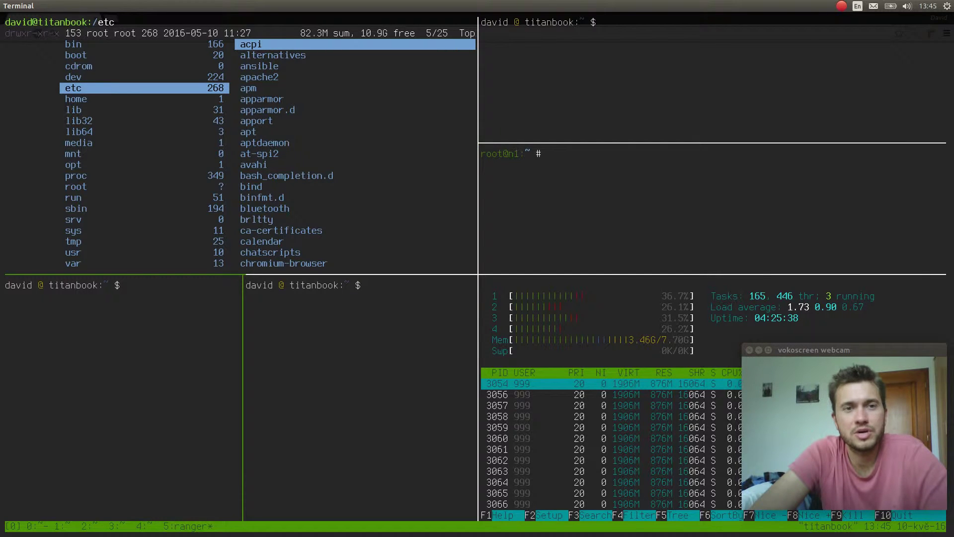
{"action": "key", "text": "ctrl+b"}
{"action": "key", "text": "Right"}
{"action": "key", "text": "ctrl+b"}
{"action": "key", "text": "Up"}
{"action": "key", "text": "ctrl+b"}
{"action": "key", "text": "Left"}
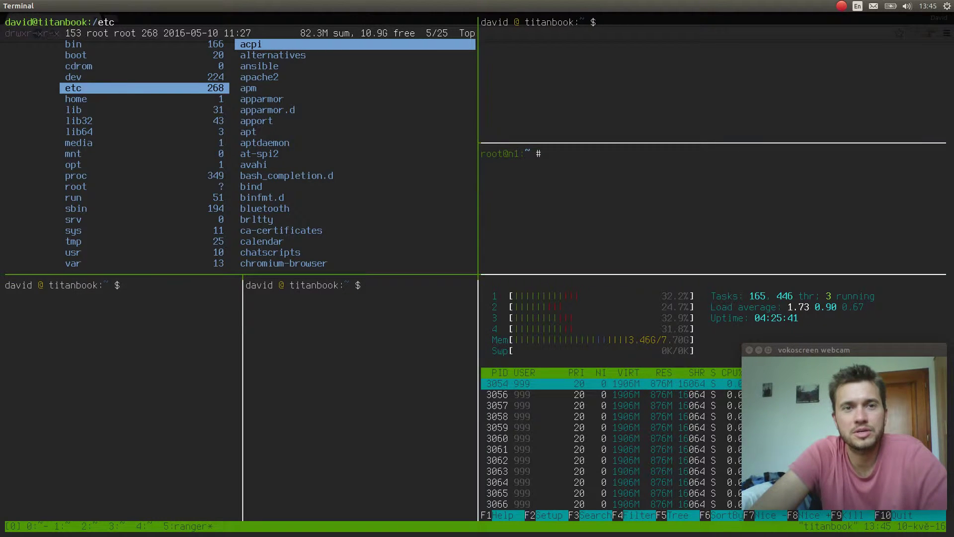
- Google 'html example' in Chromium and open the W3Schools HTML Examples result
{"action": "key", "text": "alt+Tab"}
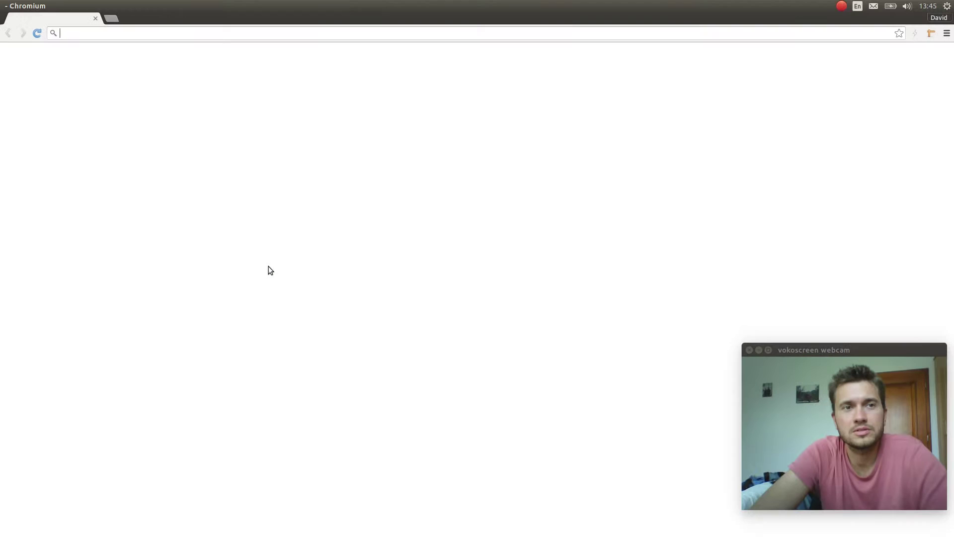
{"action": "type", "text": "testing"}
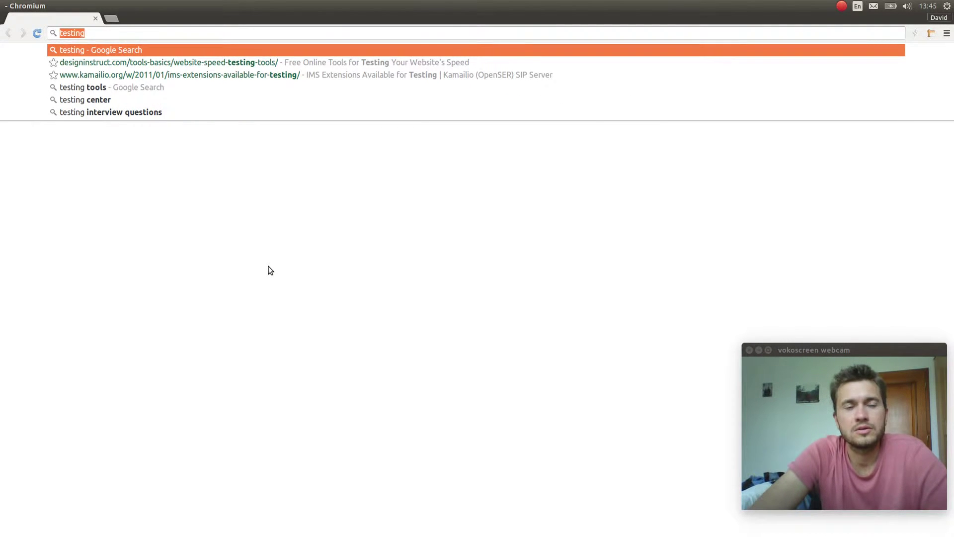
{"action": "type", "text": "html ex"}
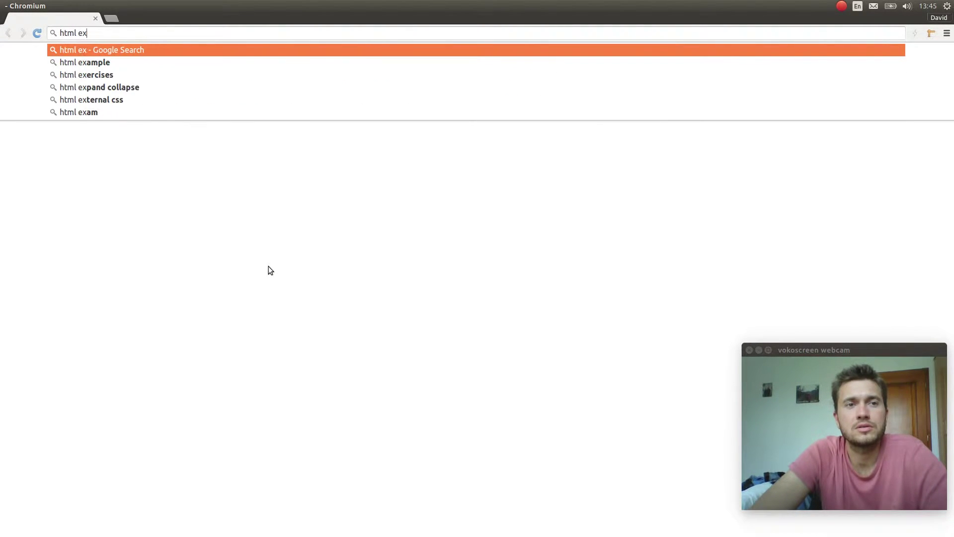
{"action": "type", "text": "mpal"}
{"action": "key", "text": "BackSpace"}
{"action": "key", "text": "BackSpace"}
{"action": "key", "text": "BackSpace"}
{"action": "type", "text": "am"}
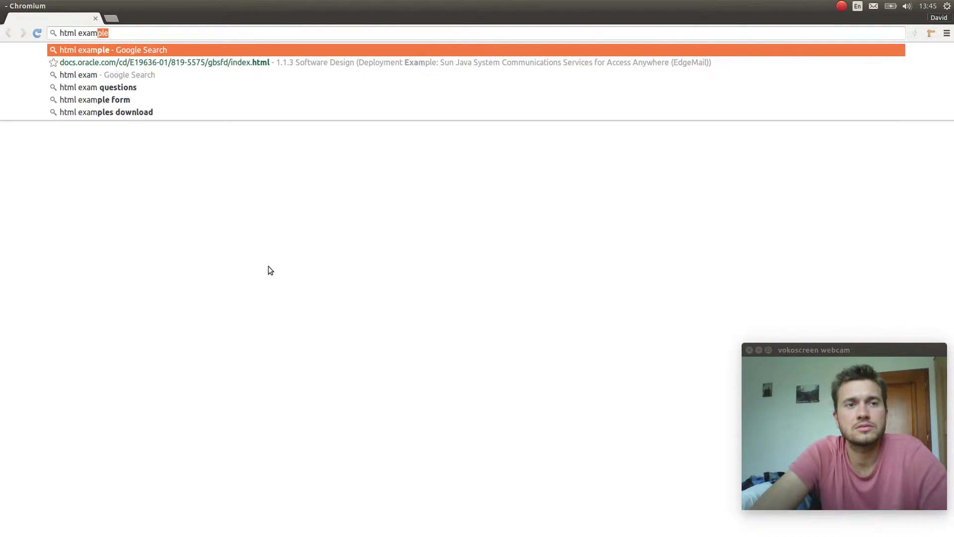
{"action": "type", "text": "ple"}
{"action": "key", "text": "Return"}
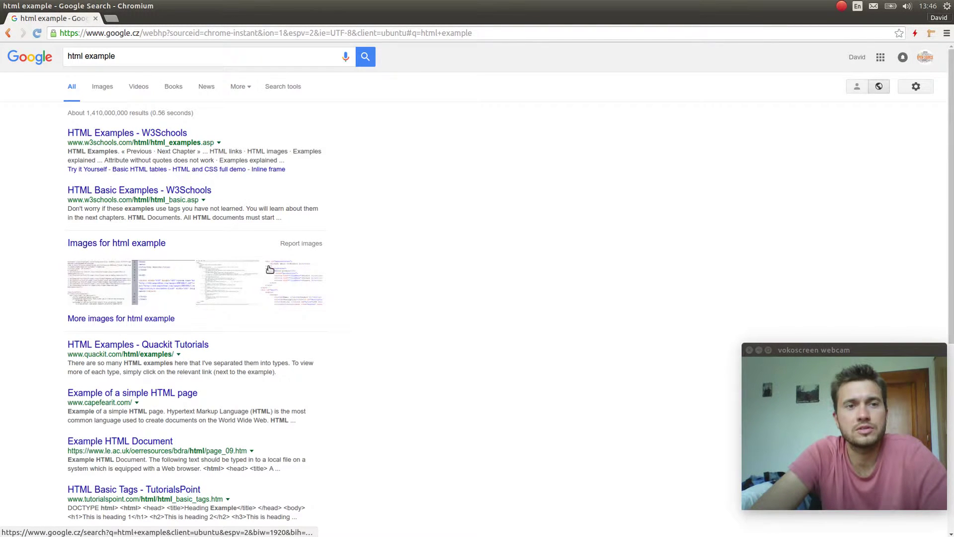
{"action": "key", "text": "f"}
{"action": "key", "text": "v"}
{"action": "key", "text": "e"}
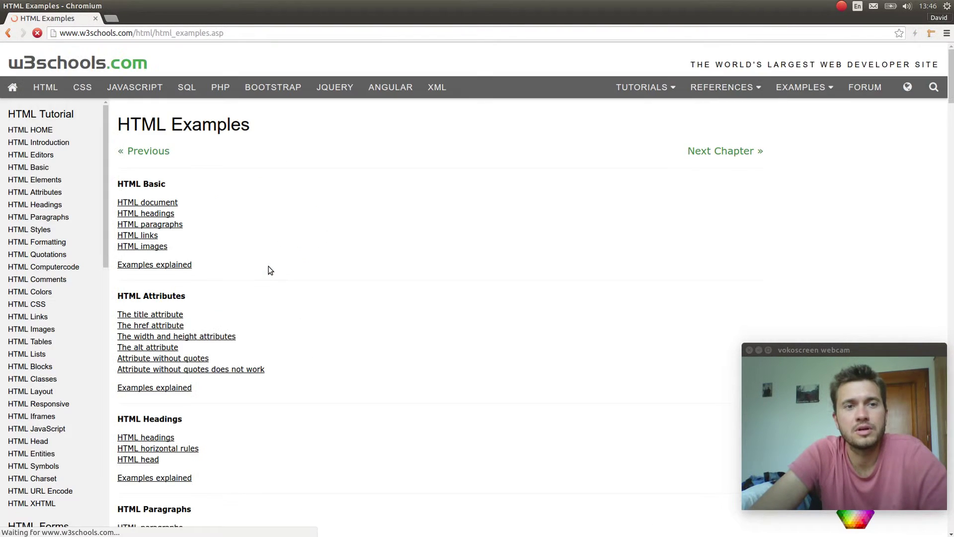
{"action": "scroll", "coordinate": [270, 270], "scroll_direction": "down", "scroll_amount": 2}
{"action": "scroll", "coordinate": [270, 270], "scroll_direction": "down", "scroll_amount": 10}
{"action": "scroll", "coordinate": [270, 270], "scroll_direction": "up", "scroll_amount": 1}
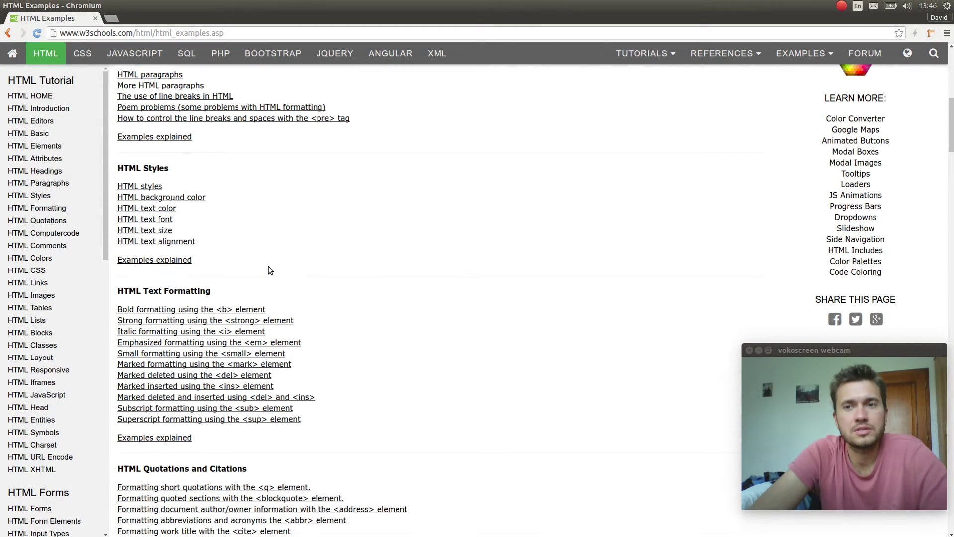
{"action": "scroll", "coordinate": [270, 270], "scroll_direction": "up", "scroll_amount": 11}
- Open the basic HTML document example in a new Tryit Editor tab
{"action": "key", "text": "f"}
{"action": "key", "text": "a"}
{"action": "key", "text": "s"}
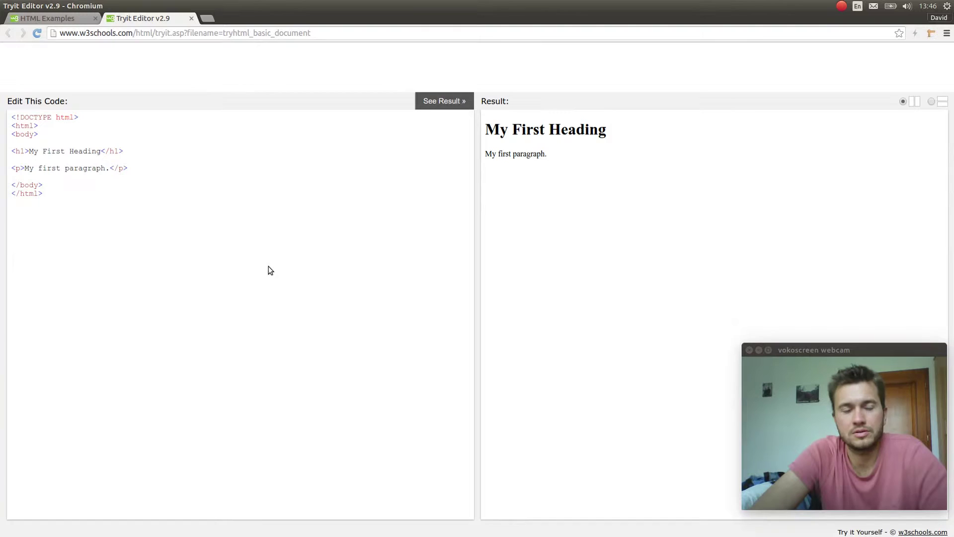
- Find 'DOCT' with Vimium and select the example code down to its last line
{"action": "key", "text": "slash"}
{"action": "type", "text": "doctop"}
{"action": "key", "text": "BackSpace"}
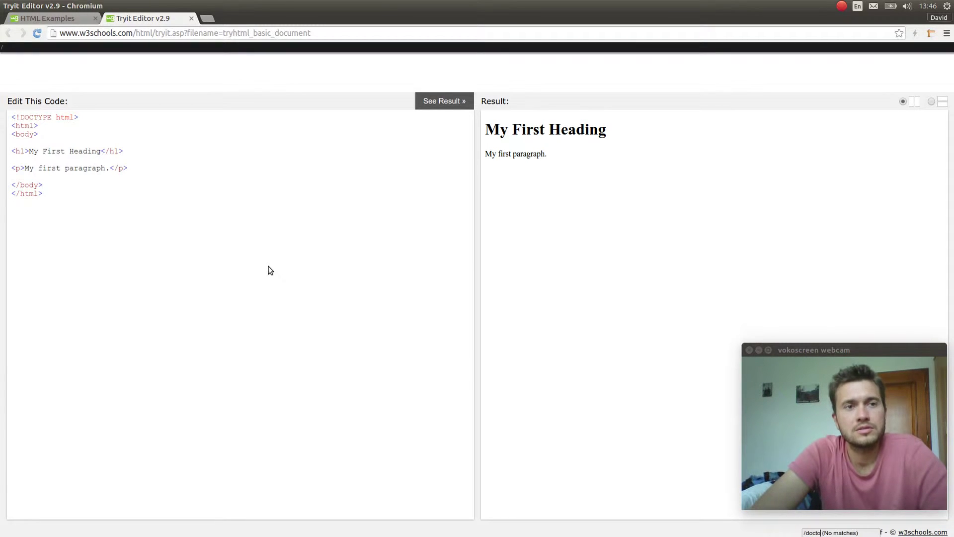
{"action": "key", "text": "BackSpace"}
{"action": "key", "text": "Return"}
{"action": "key", "text": "v"}
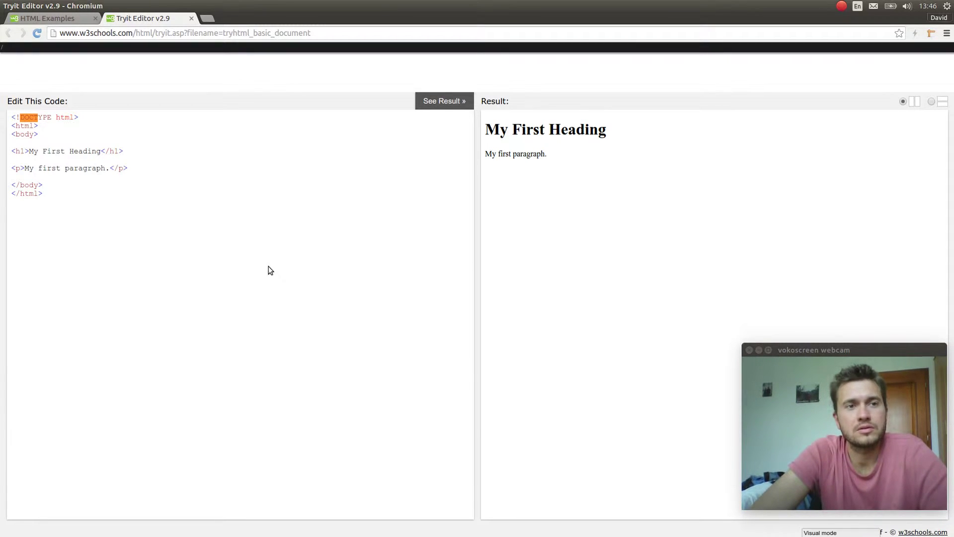
{"action": "key", "text": "j"}
{"action": "key", "text": "j"}
{"action": "key", "text": "j"}
{"action": "key", "text": "j"}
{"action": "key", "text": "j"}
{"action": "key", "text": "j"}
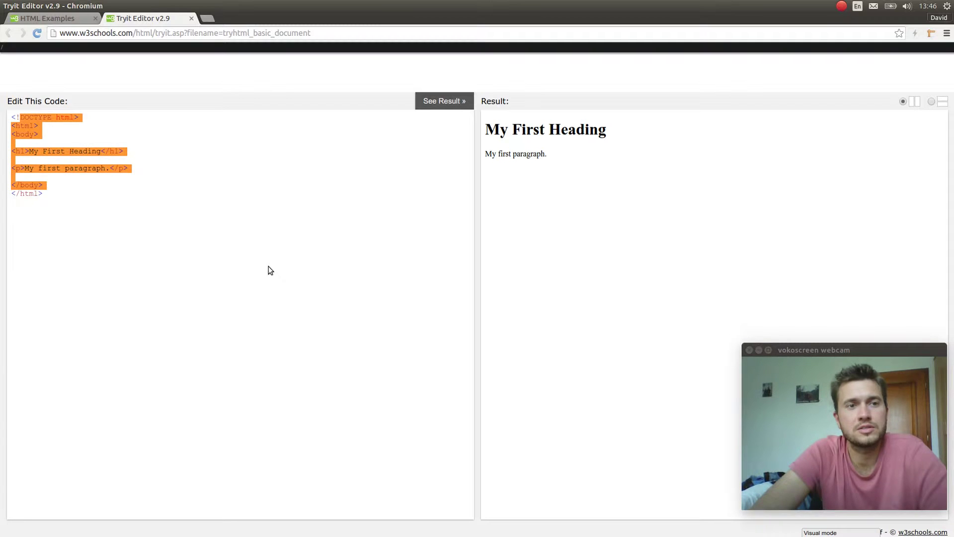
{"action": "key", "text": "j"}
{"action": "key", "text": "j"}
{"action": "key", "text": "Escape"}
- Start vim and paste the copied HTML snippet from the CopyQ history
{"action": "key", "text": "alt+Tab"}
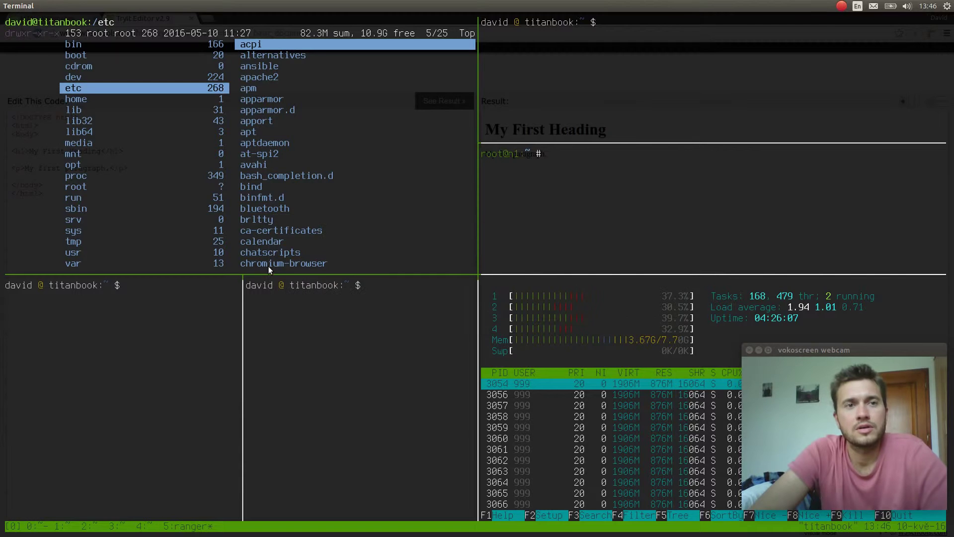
{"action": "type", "text": "vim"}
{"action": "key", "text": "Return"}
{"action": "key", "text": "i"}
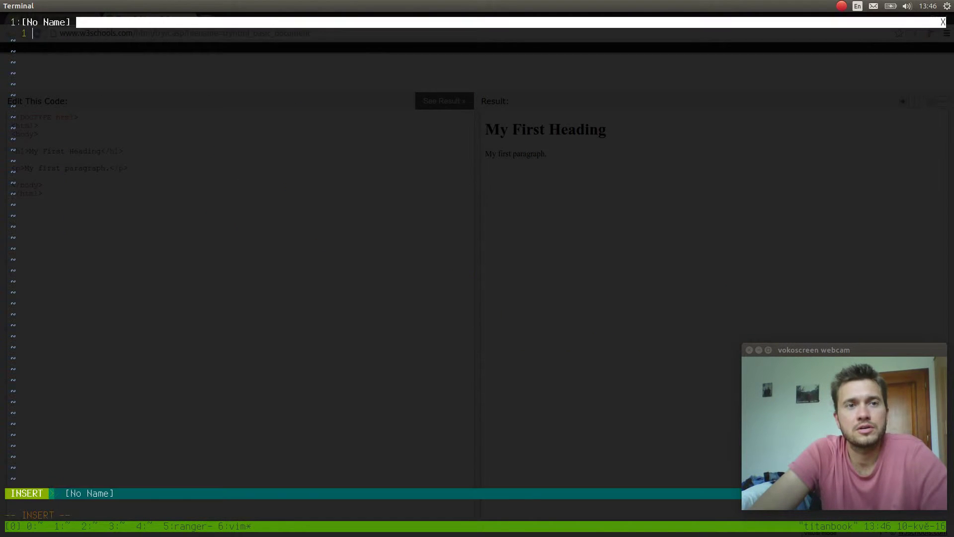
{"action": "key", "text": "ctrl+shift+v"}
{"action": "key", "text": "Return"}
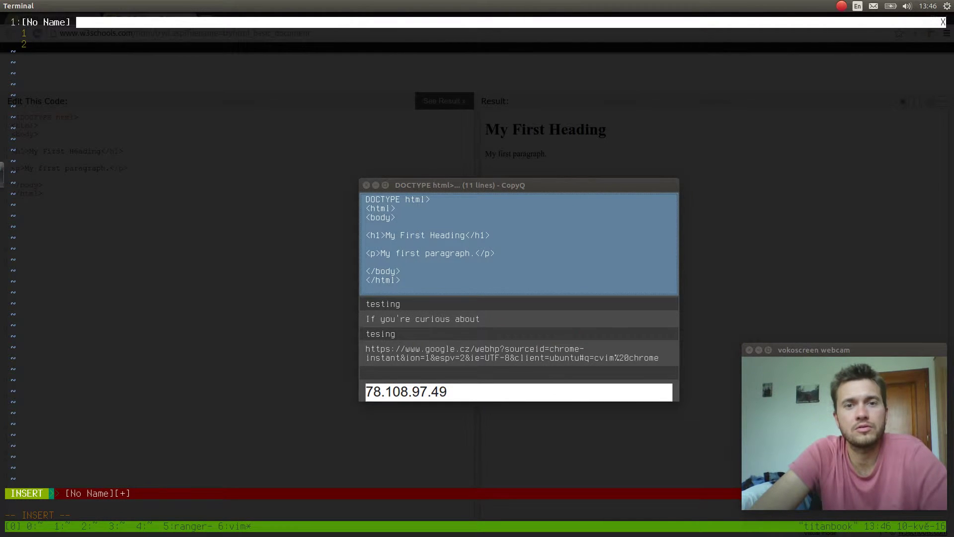
{"action": "key", "text": "alt+Tab"}
{"action": "key", "text": "alt+Tab"}
{"action": "key", "text": "alt+Tab"}
{"action": "key", "text": "Return"}
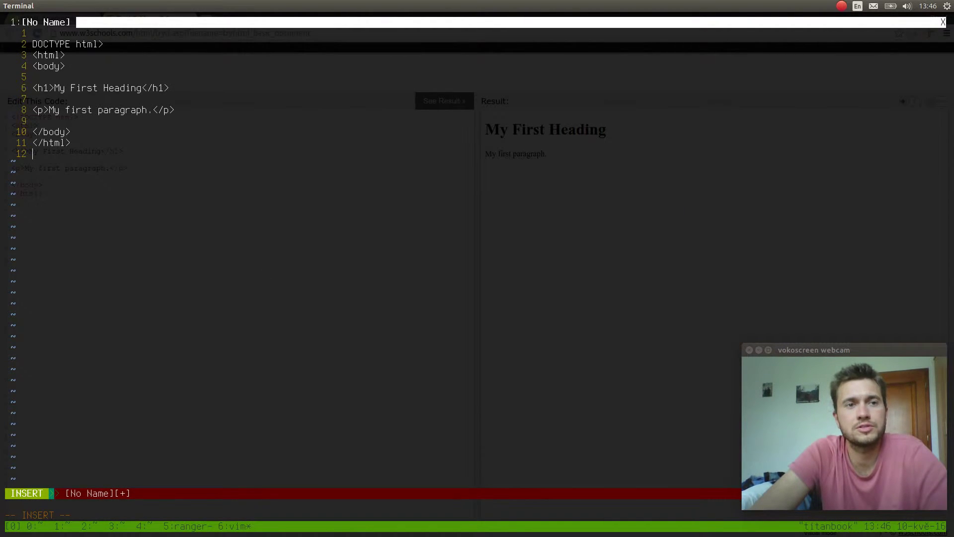
{"action": "key", "text": "Escape"}
{"action": "type", "text": ":w"}
- Save the buffer as html.test.html
{"action": "key", "text": "Return"}
{"action": "type", "text": ":"}
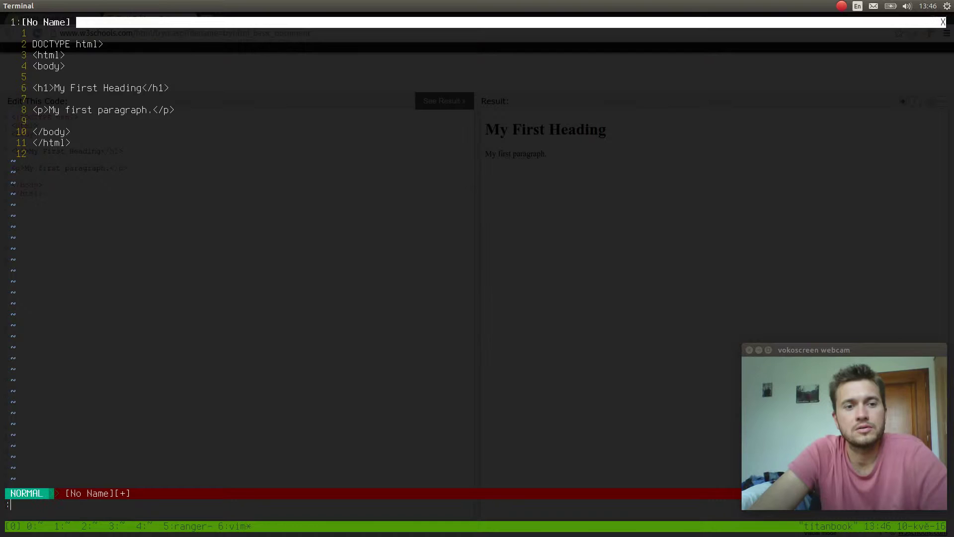
{"action": "type", "text": "saveasht"}
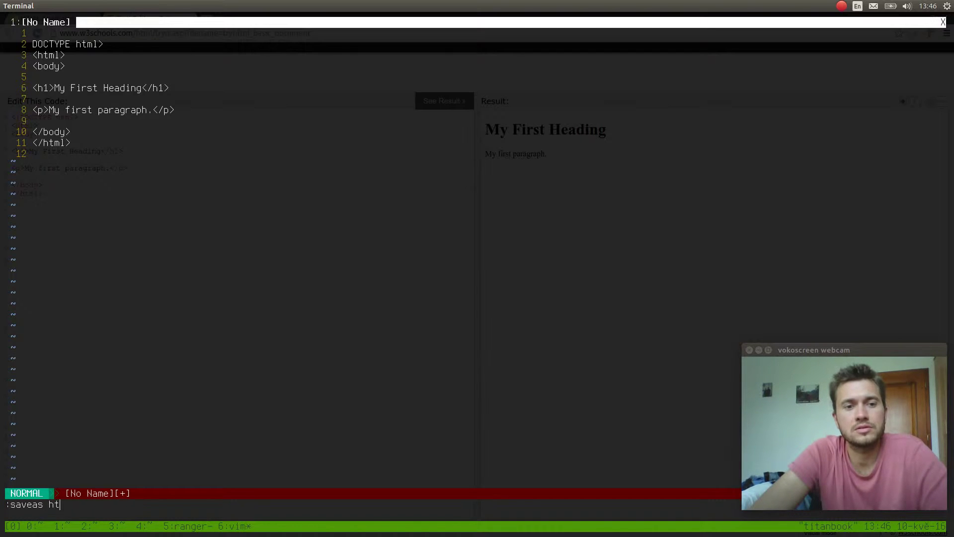
{"action": "type", "text": "ml.test.ht"}
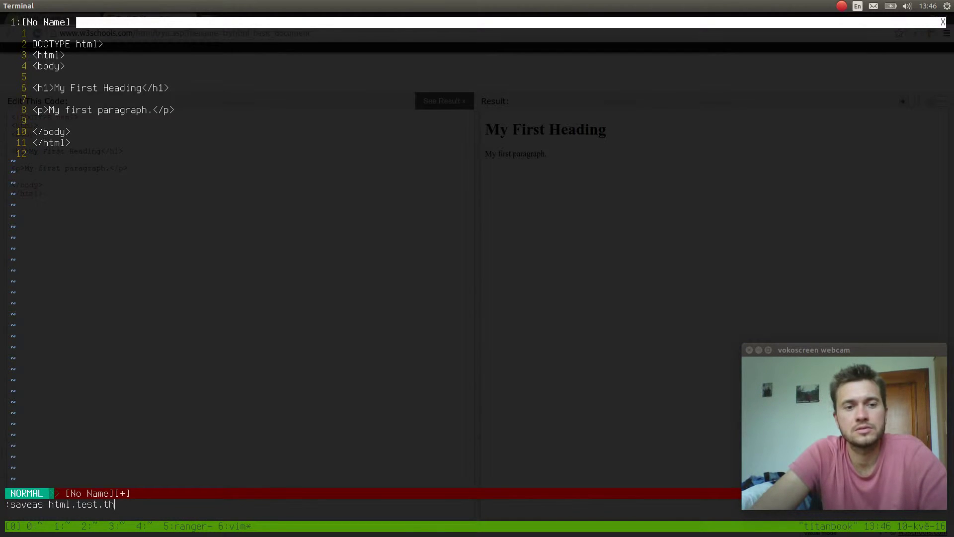
{"action": "key", "text": "BackSpace"}
{"action": "key", "text": "BackSpace"}
{"action": "type", "text": "html"}
{"action": "key", "text": "Return"}
{"action": "type", "text": ":w"}
{"action": "key", "text": "Return"}
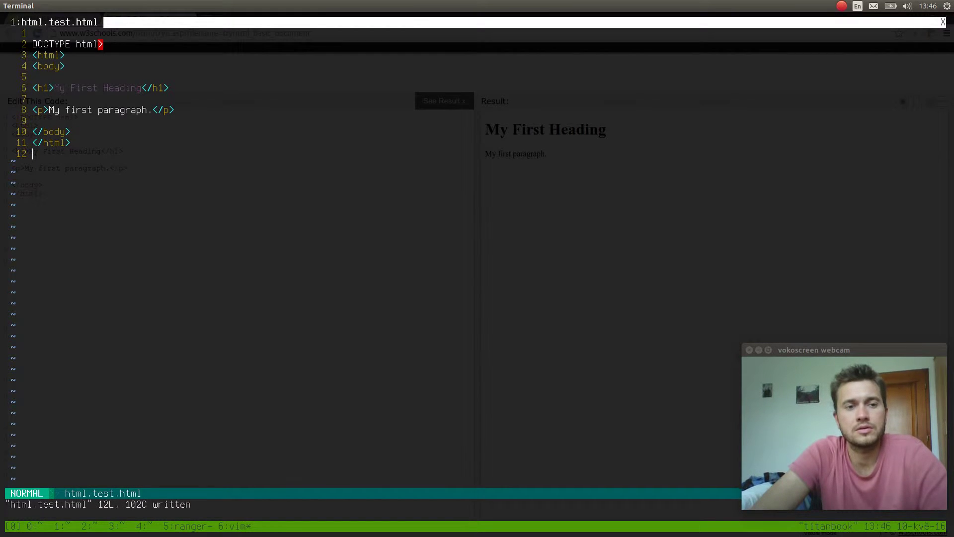
{"action": "type", "text": "i<"}
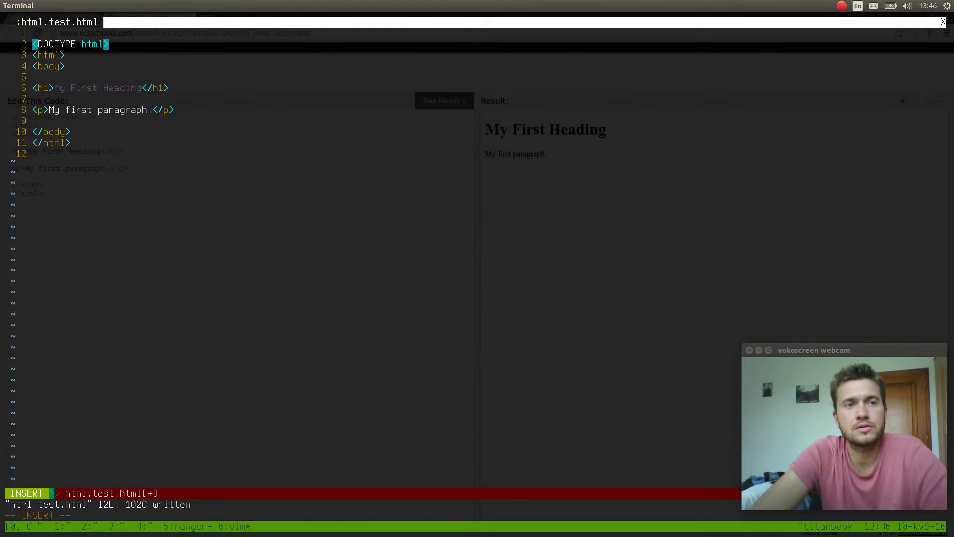
- Add '<' before DOCTYPE, delete the empty first and last lines, and save
{"action": "key", "text": "Escape"}
{"action": "key", "text": "k"}
{"action": "key", "text": "d"}
{"action": "key", "text": "d"}
{"action": "key", "text": "G"}
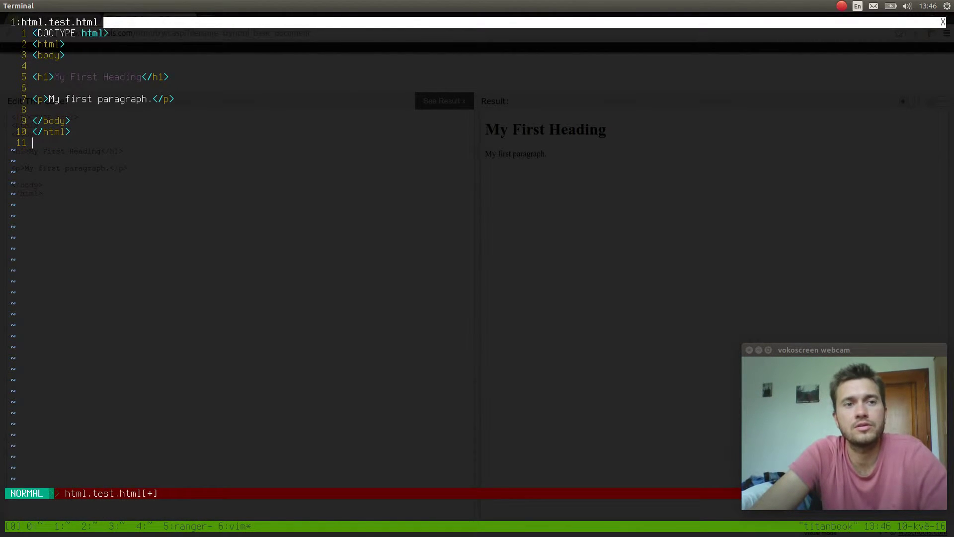
{"action": "key", "text": "d"}
{"action": "key", "text": "d"}
{"action": "type", "text": ":w"}
{"action": "key", "text": "Return"}
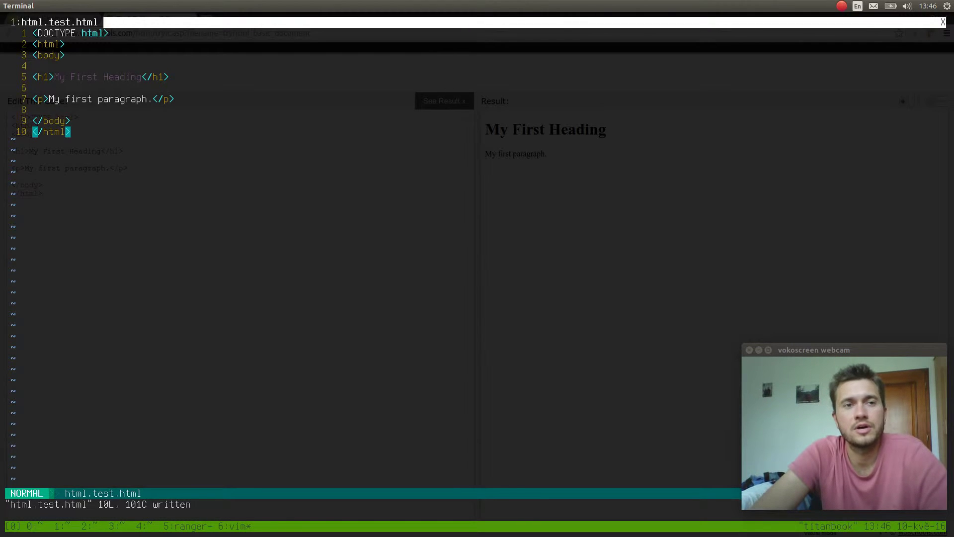
- In a new pane below vim, list files and open html.test.html in Firefox
{"action": "key", "text": "ctrl+b"}
{"action": "key", "text": "quotedbl"}
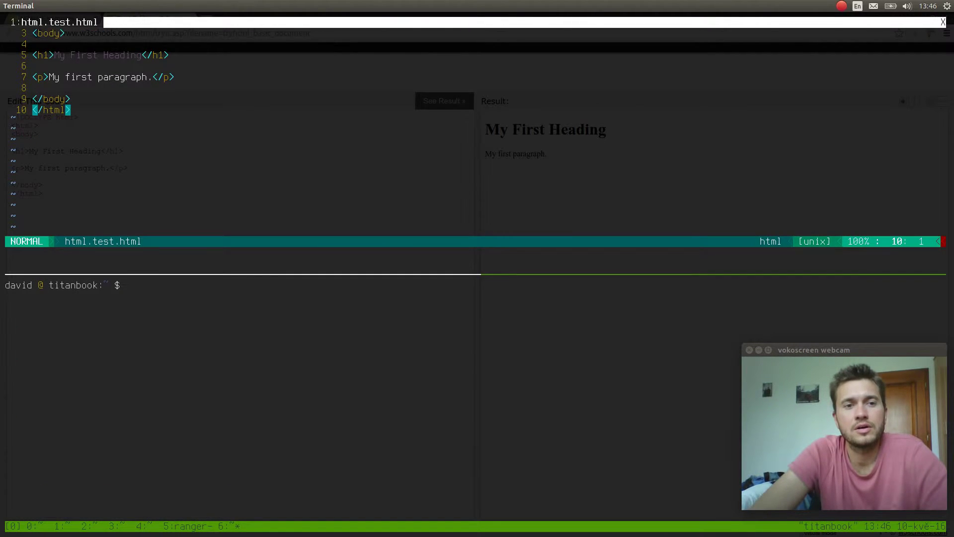
{"action": "type", "text": "ls"}
{"action": "key", "text": "Return"}
{"action": "type", "text": "fir"}
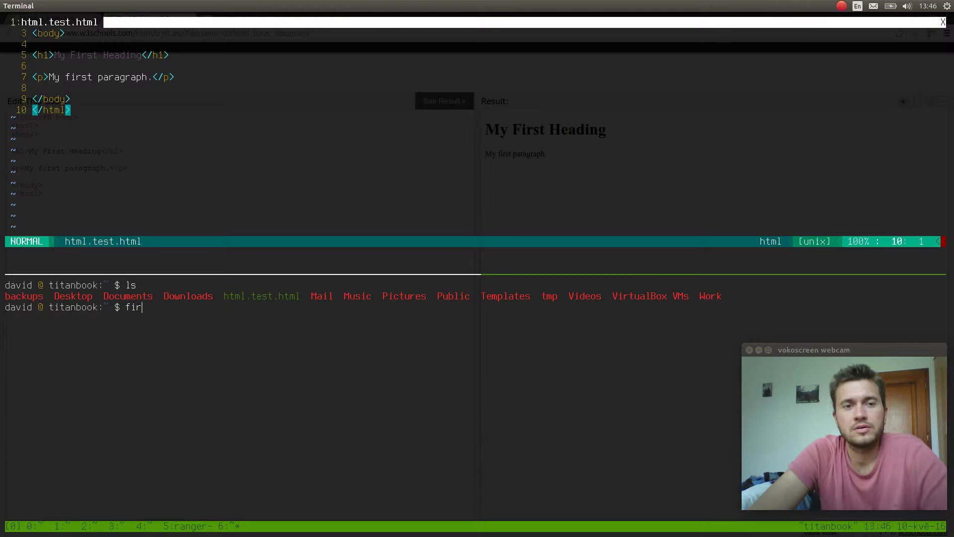
{"action": "type", "text": "efox ht"}
{"action": "key", "text": "Tab"}
{"action": "key", "text": "Return"}
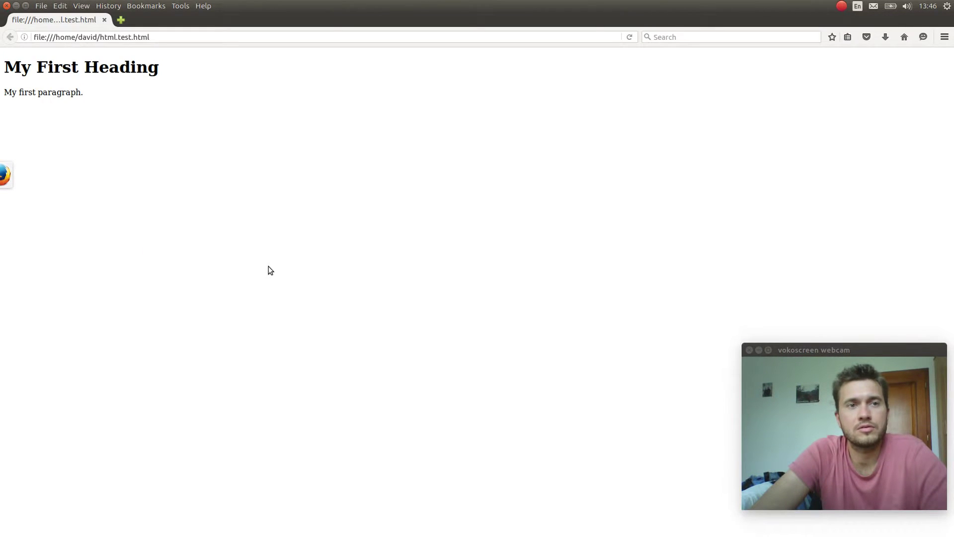
- Close Firefox, return to the terminal, clear the shell, and cycle application windows
{"action": "key", "text": "ctrl+q"}
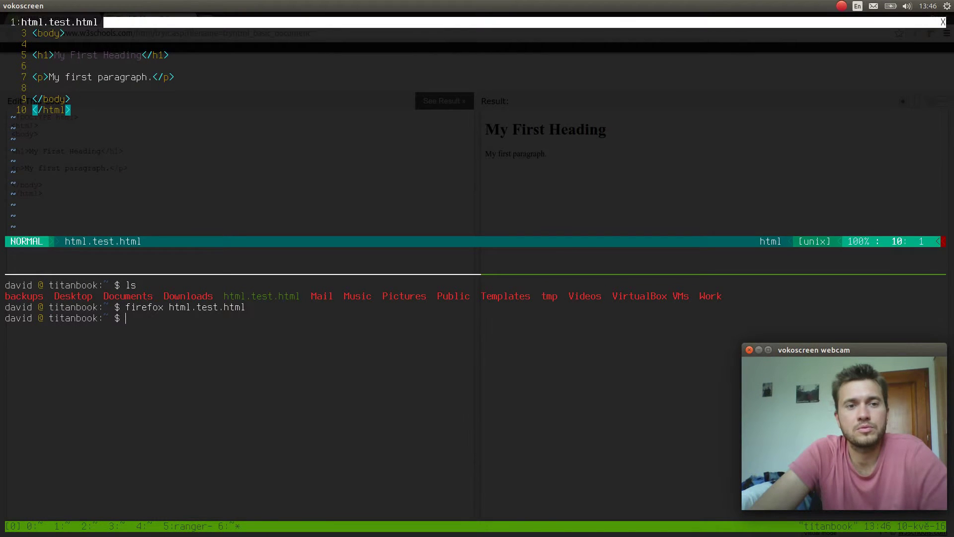
{"action": "key", "text": "alt+Tab"}
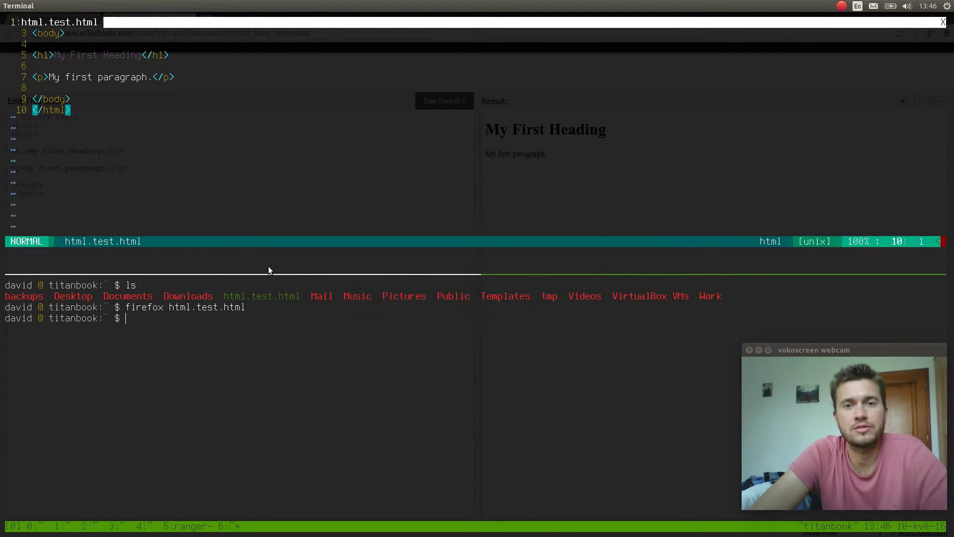
{"action": "key", "text": "Return"}
{"action": "key", "text": "Return"}
{"action": "key", "text": "ctrl+l"}
{"action": "key", "text": "Return"}
{"action": "key", "text": "Return"}
{"action": "key", "text": "alt+Tab"}
{"action": "key", "text": "alt+Tab"}
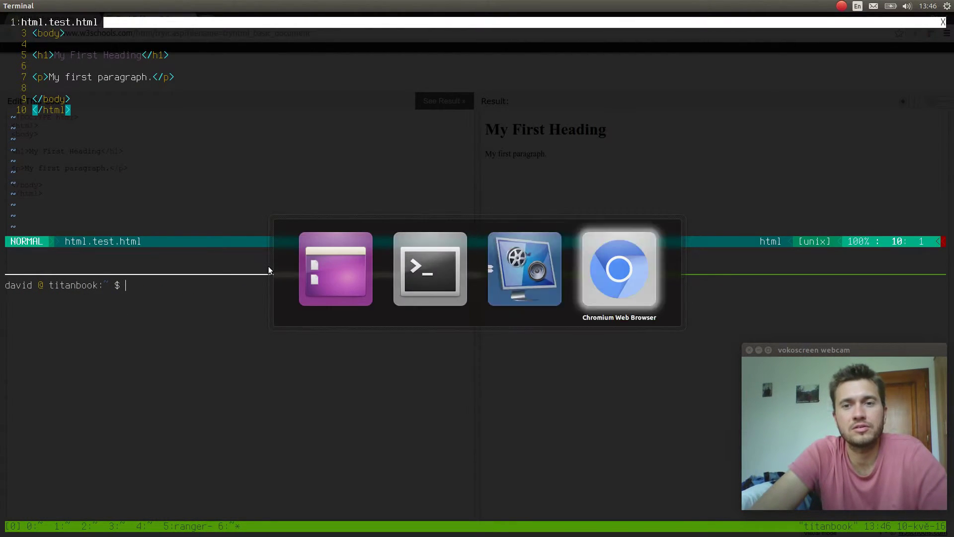
{"action": "key", "text": "alt+Tab"}
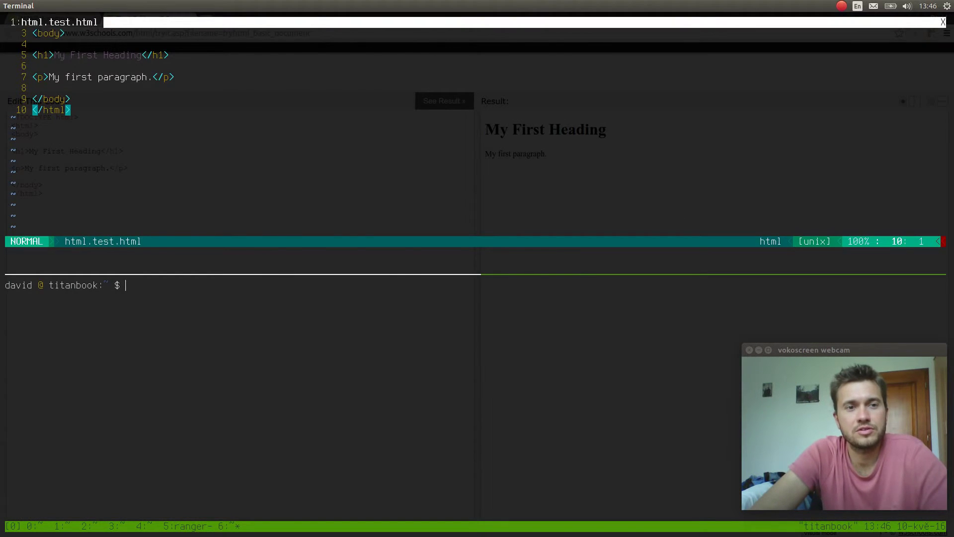
- View tmux windows 0 and 1, then create a new window with a cleared shell
{"action": "key", "text": "ctrl+b"}
{"action": "key", "text": "0"}
{"action": "key", "text": "ctrl+b"}
{"action": "key", "text": "1"}
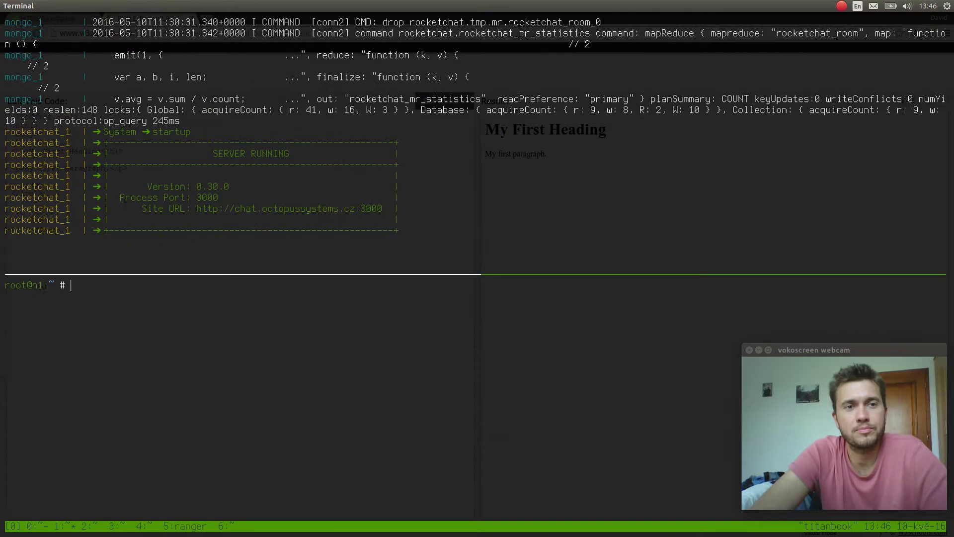
{"action": "key", "text": "ctrl+b"}
{"action": "key", "text": "c"}
{"action": "key", "text": "Return"}
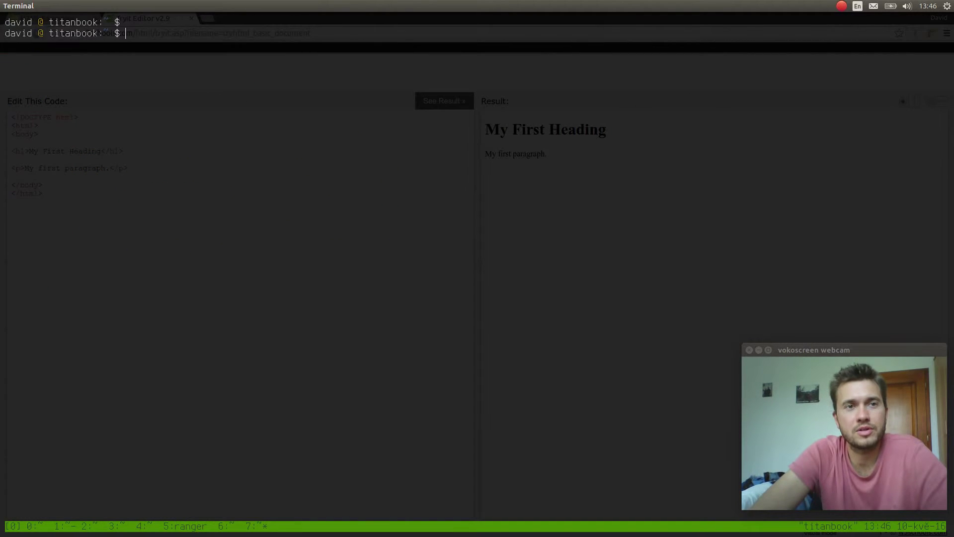
{"action": "key", "text": "ctrl+l"}
- Split the new window into three panes and focus the top pane
{"action": "key", "text": "ctrl+b"}
{"action": "key", "text": "quotedbl"}
{"action": "key", "text": "ctrl+b"}
{"action": "key", "text": "percent"}
{"action": "key", "text": "ctrl+b"}
{"action": "key", "text": "Left"}
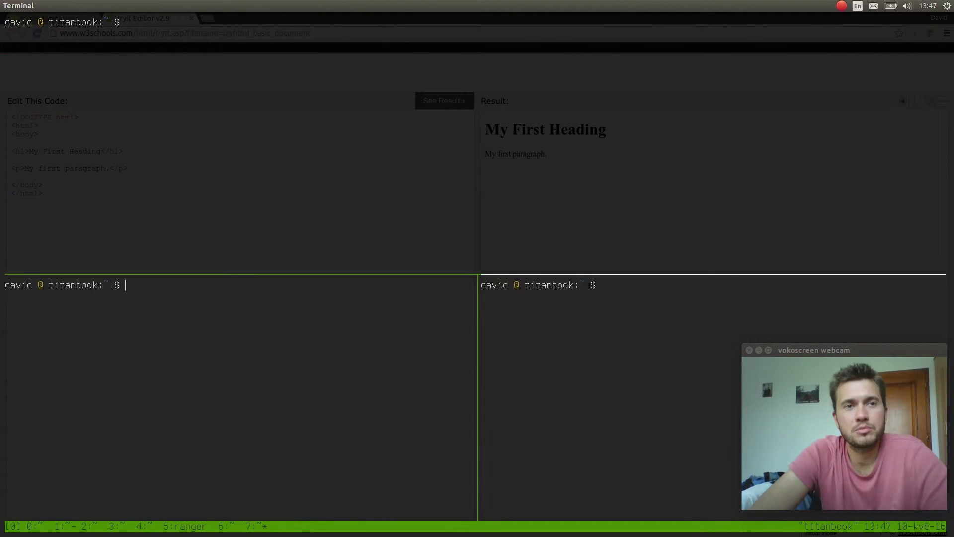
{"action": "key", "text": "ctrl+b"}
{"action": "key", "text": "Right"}
{"action": "key", "text": "ctrl+b"}
{"action": "key", "text": "Up"}
{"action": "type", "text": "range"}
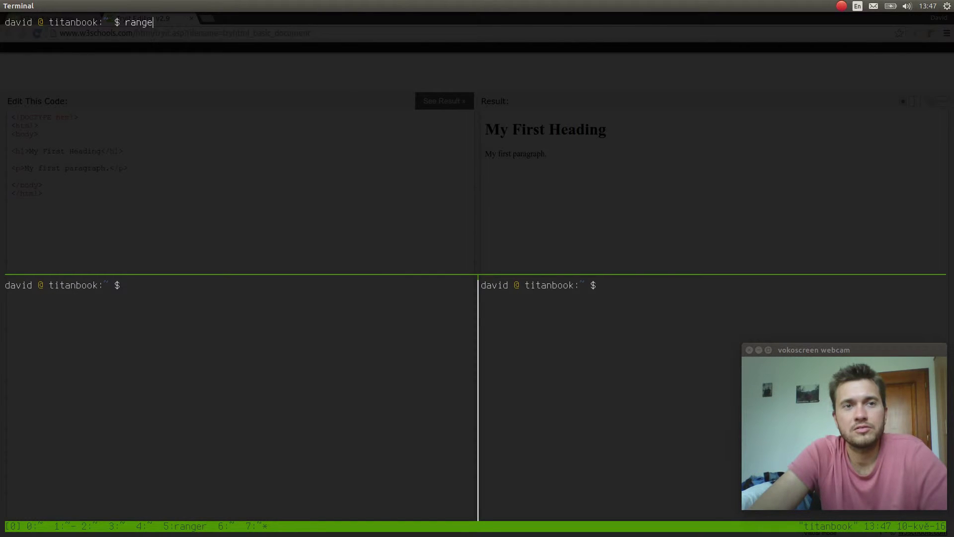
{"action": "type", "text": "r"}
- Run ranger and preview the Downloads, Music, Public, Pictures and Templates folders
{"action": "key", "text": "Return"}
{"action": "key", "text": "j"}
{"action": "key", "text": "j"}
{"action": "key", "text": "j"}
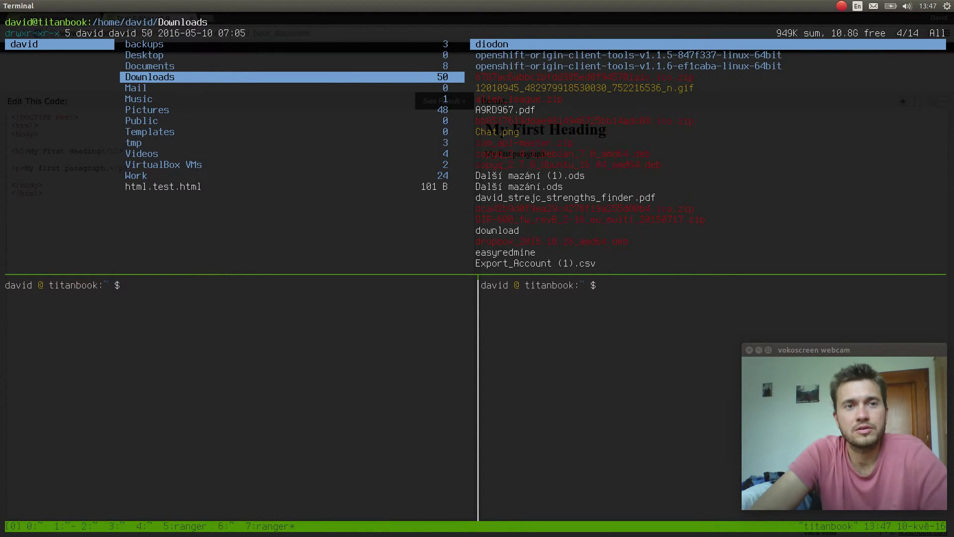
{"action": "key", "text": "j"}
{"action": "key", "text": "j"}
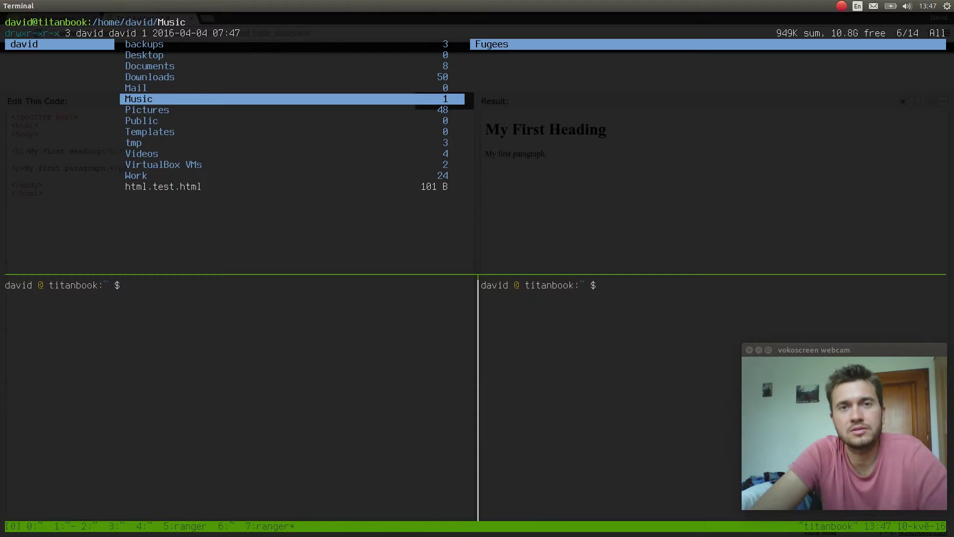
{"action": "key", "text": "Down"}
{"action": "key", "text": "Down"}
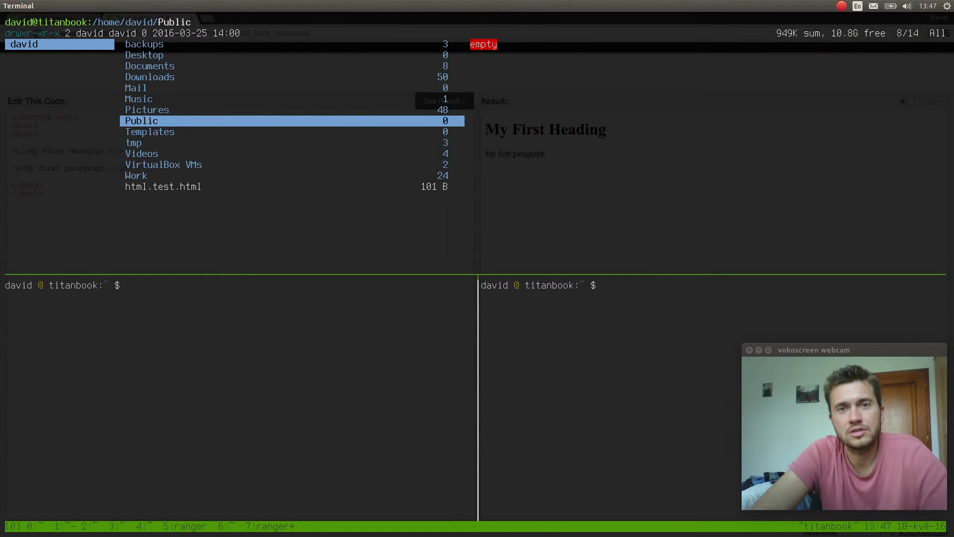
{"action": "key", "text": "Up"}
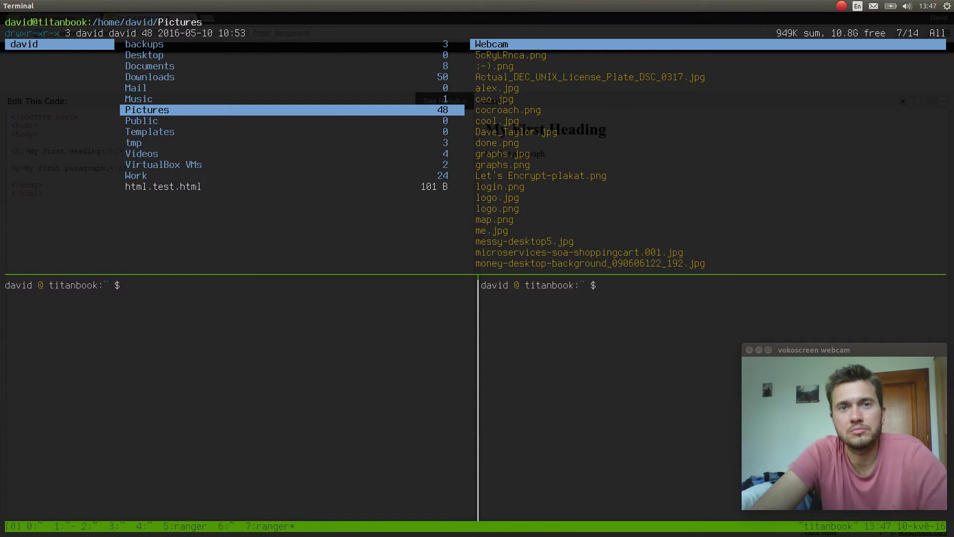
{"action": "key", "text": "Down"}
{"action": "key", "text": "Down"}
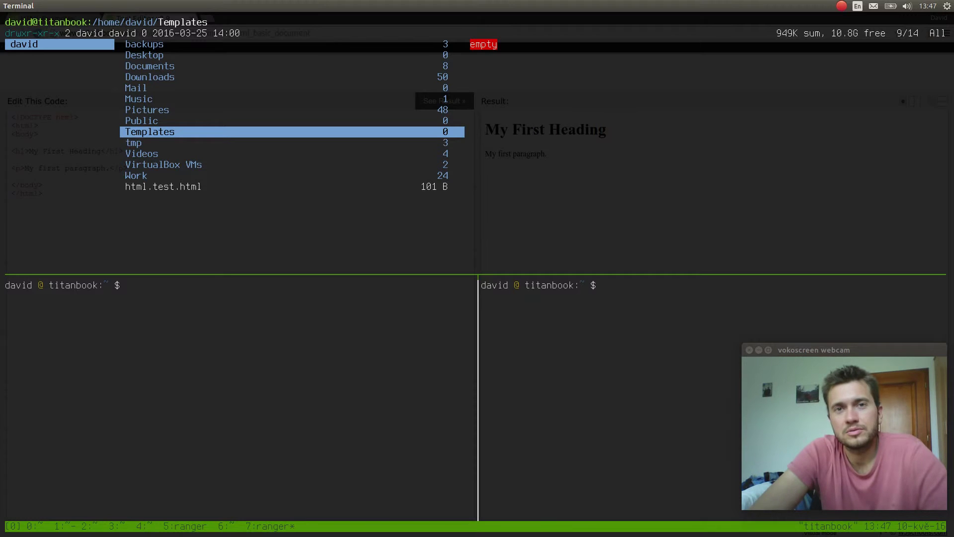
- Switch to the docker log window 0, then create another window with an empty shell
{"action": "key", "text": "ctrl+b"}
{"action": "key", "text": "0"}
{"action": "key", "text": "ctrl+b"}
{"action": "key", "text": "c"}
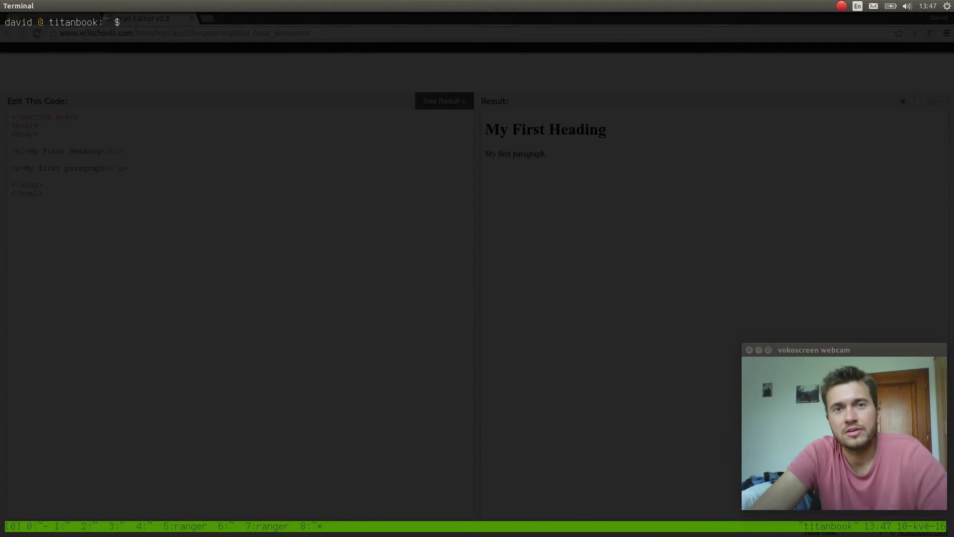
{"action": "type", "text": "vim"}
- Start vim with a 'Test' line and duplicate it ten times
{"action": "key", "text": "Return"}
{"action": "key", "text": "i"}
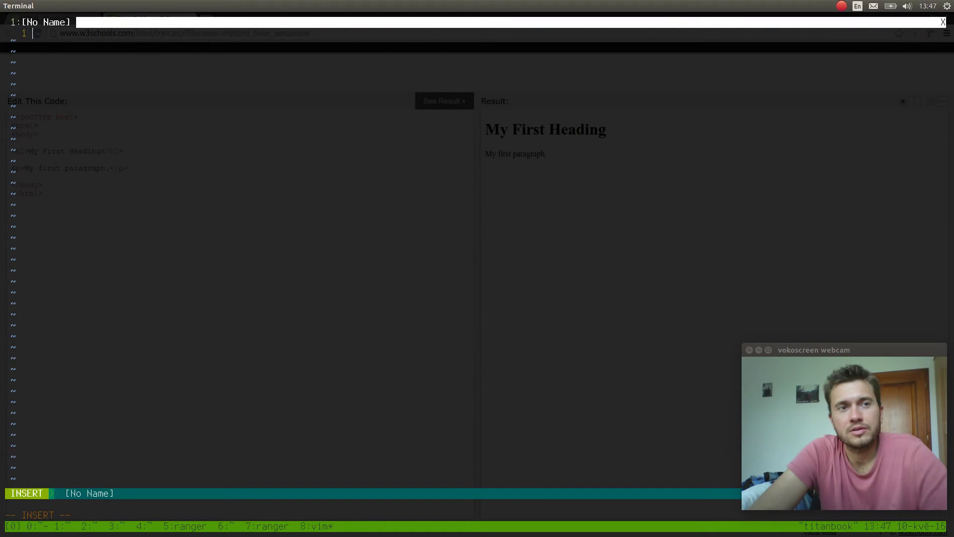
{"action": "type", "text": "Test"}
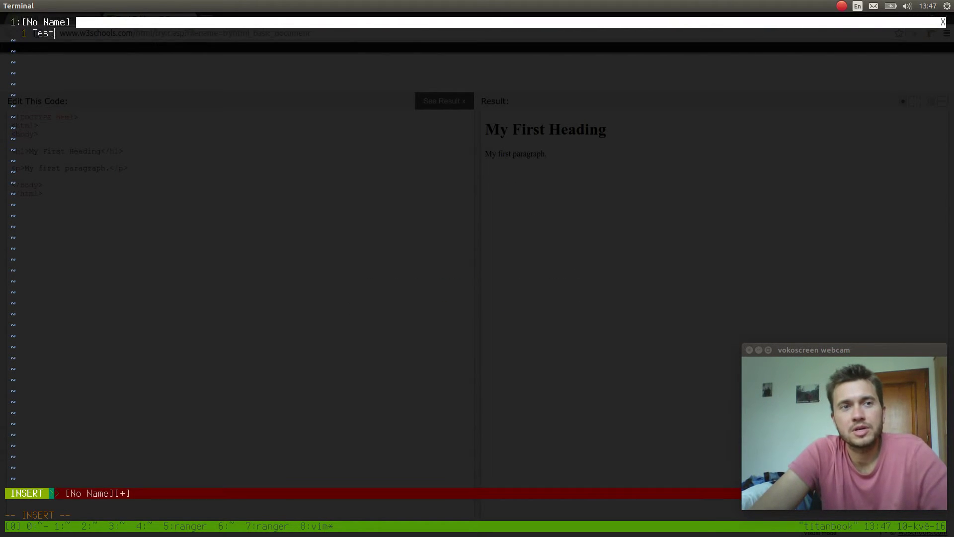
{"action": "key", "text": "Escape"}
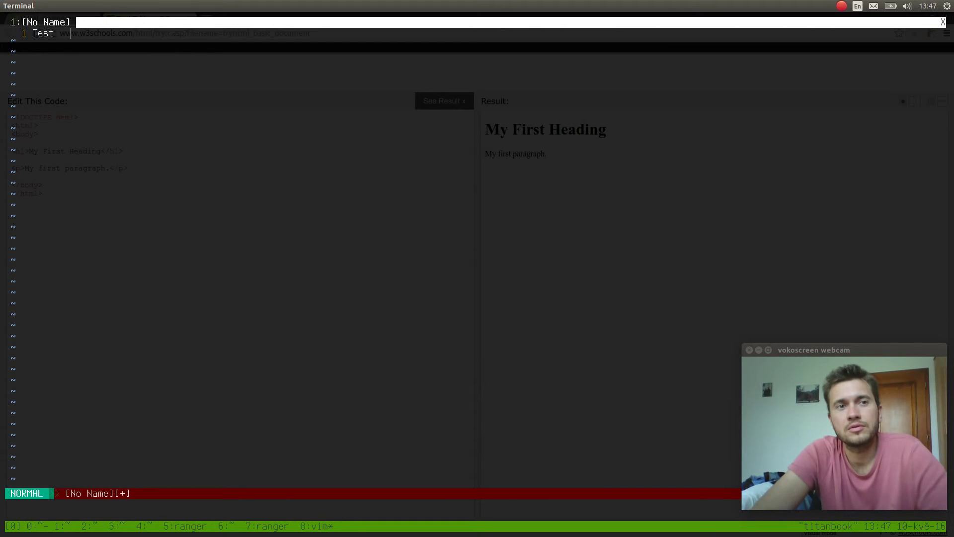
{"action": "key", "text": "y"}
{"action": "key", "text": "y"}
{"action": "key", "text": "1"}
{"action": "key", "text": "0"}
{"action": "key", "text": "p"}
- Append 10 to Test lines 5–11 with a column block insert
{"action": "key", "text": "shift+g"}
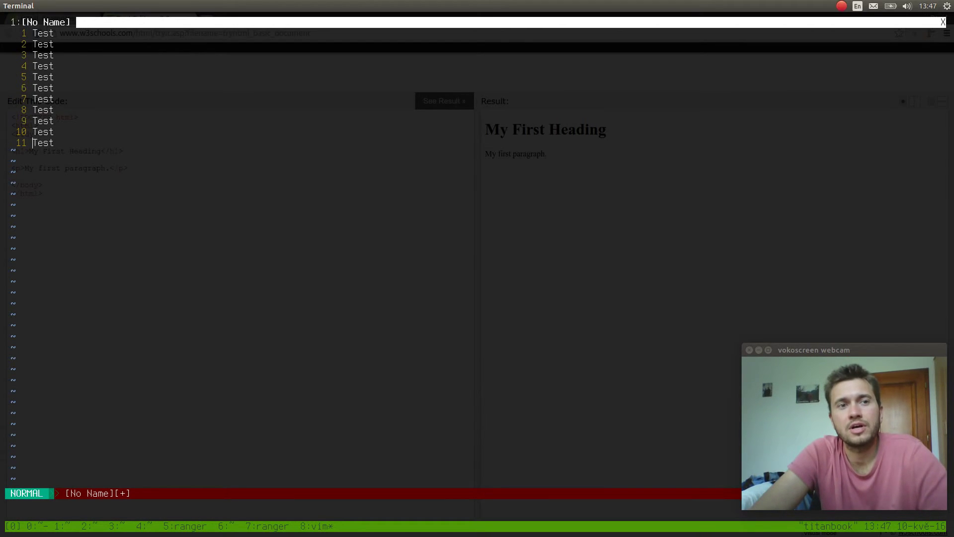
{"action": "key", "text": "shift+a"}
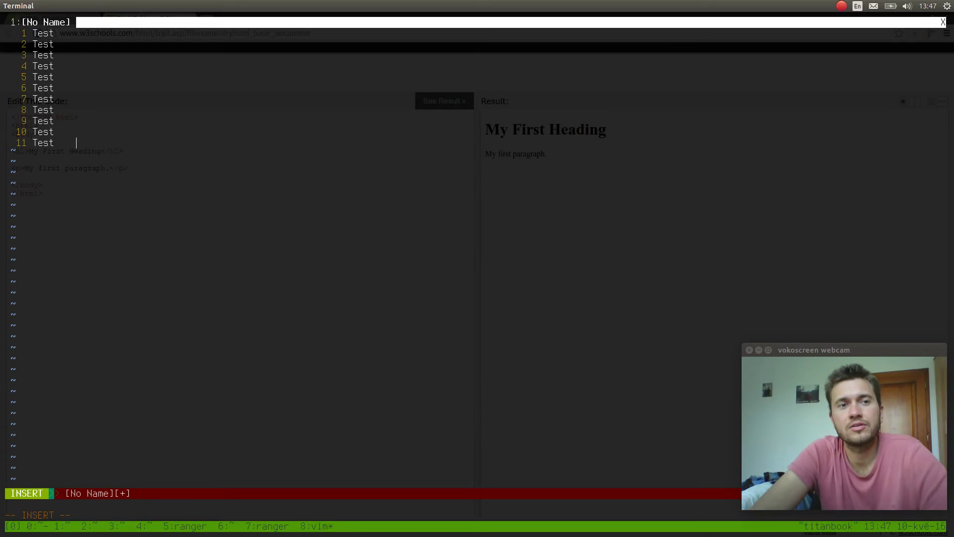
{"action": "key", "text": "Escape"}
{"action": "key", "text": "ctrl+v"}
{"action": "key", "text": "k"}
{"action": "key", "text": "k"}
{"action": "key", "text": "k"}
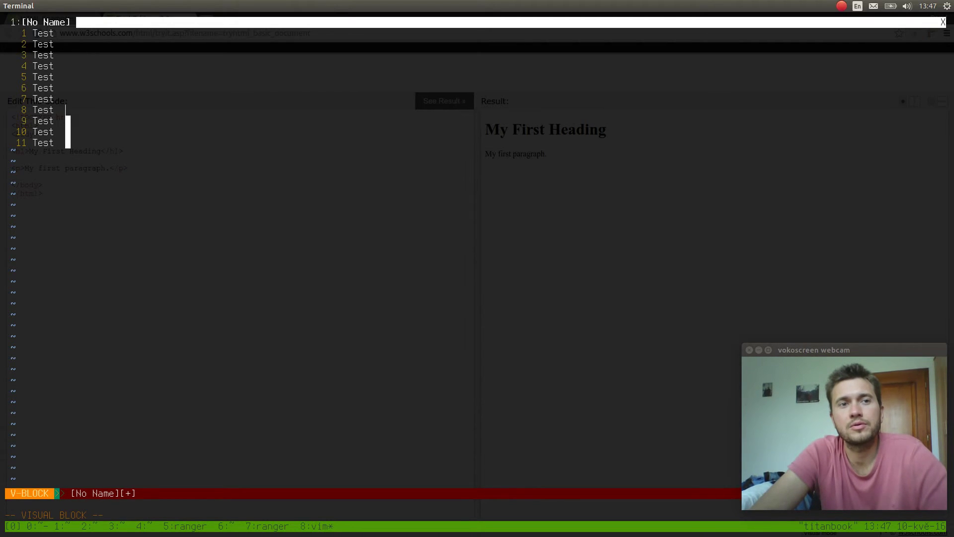
{"action": "key", "text": "k"}
{"action": "key", "text": "k"}
{"action": "key", "text": "k"}
{"action": "key", "text": "shift+i"}
{"action": "type", "text": "  10"}
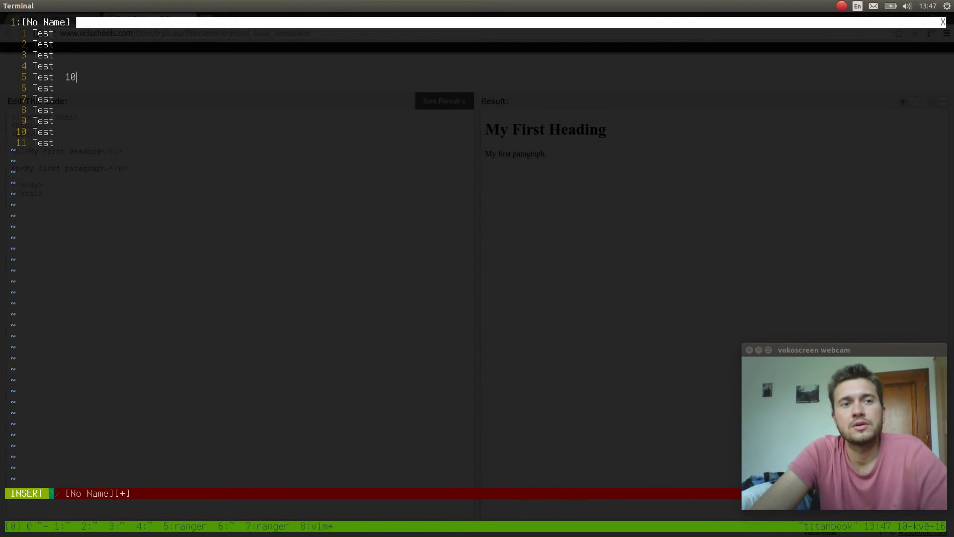
{"action": "key", "text": "Escape"}
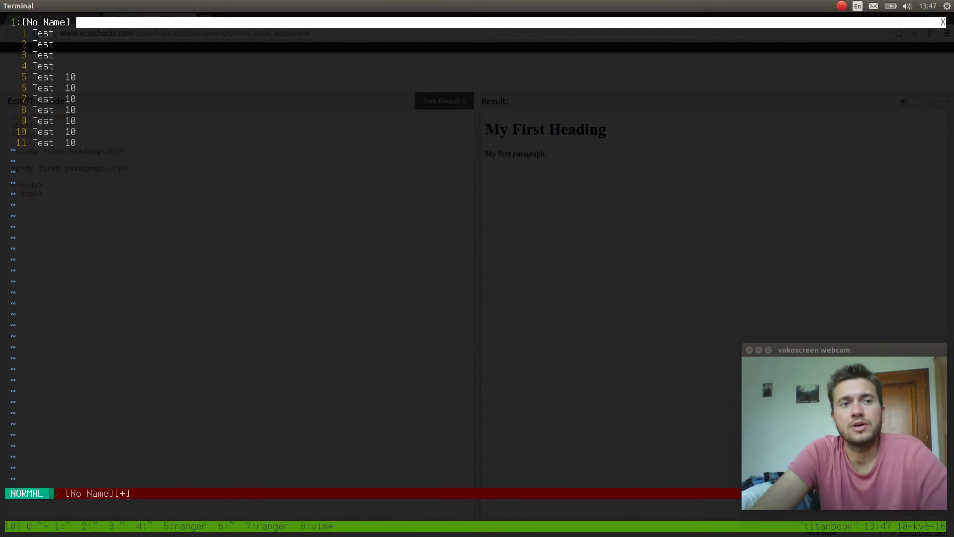
- Add blank lines after line 11 and paste twenty 'Test 10' lines below the gap
{"action": "key", "text": "shift+g"}
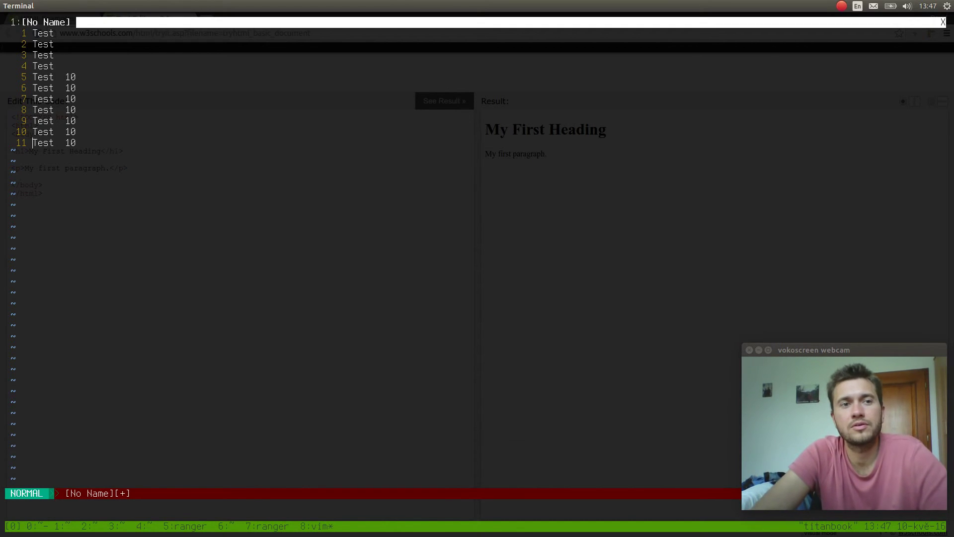
{"action": "key", "text": "o"}
{"action": "key", "text": "Return"}
{"action": "key", "text": "Return"}
{"action": "key", "text": "Escape"}
{"action": "key", "text": "2"}
{"action": "key", "text": "0"}
{"action": "key", "text": "p"}
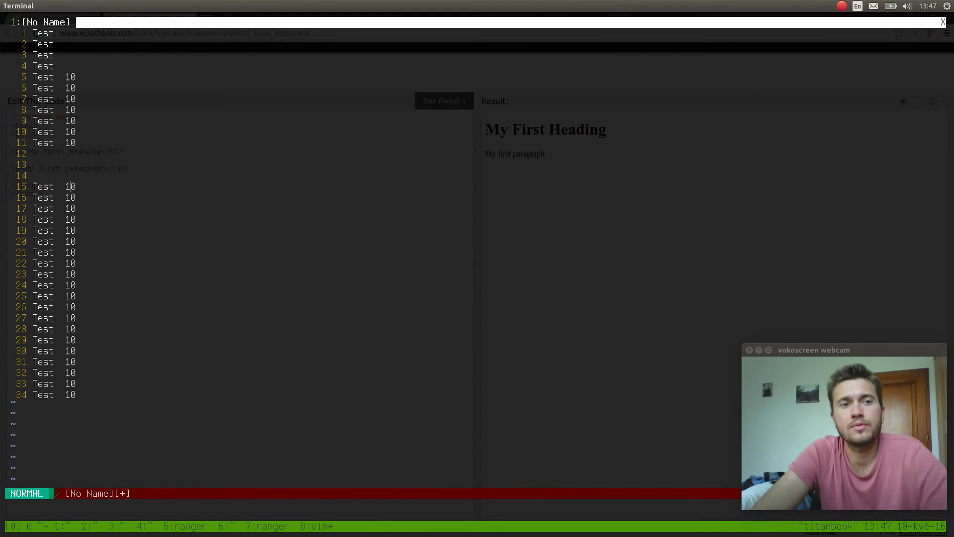
- Raise line 15's number by 5 and decrement line 16's, briefly checking the browser
{"action": "key", "text": "5"}
{"action": "key", "text": "ctrl+a"}
{"action": "key", "text": "j"}
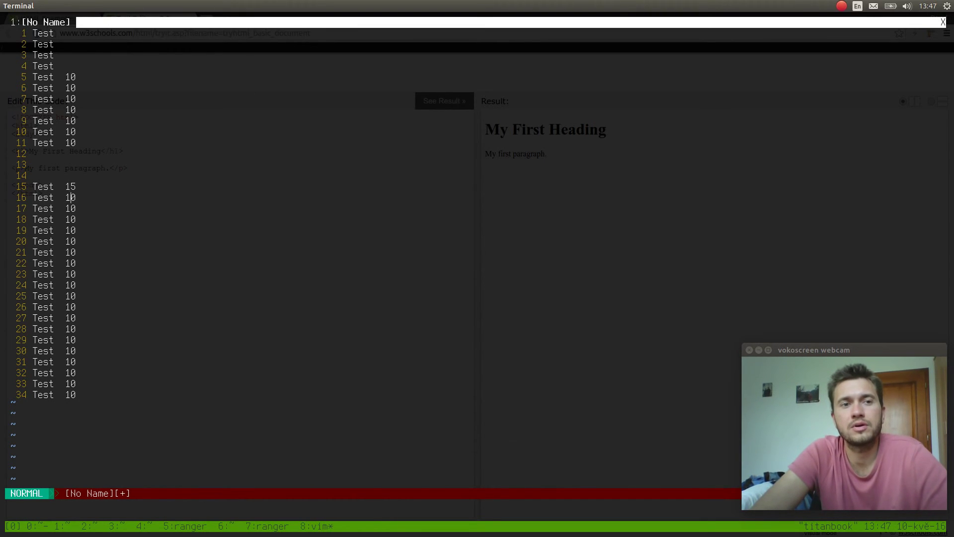
{"action": "key", "text": "ctrl+x"}
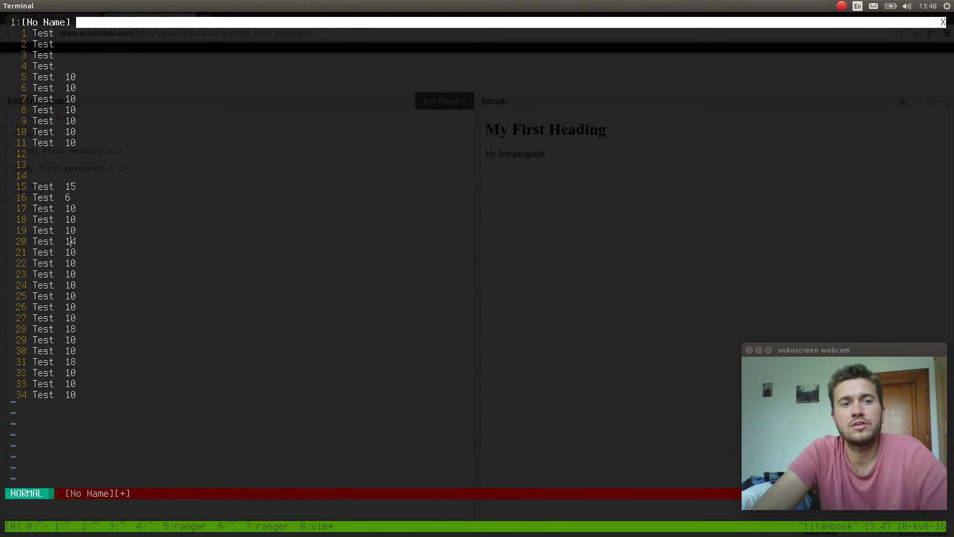
{"action": "key", "text": "alt+Tab"}
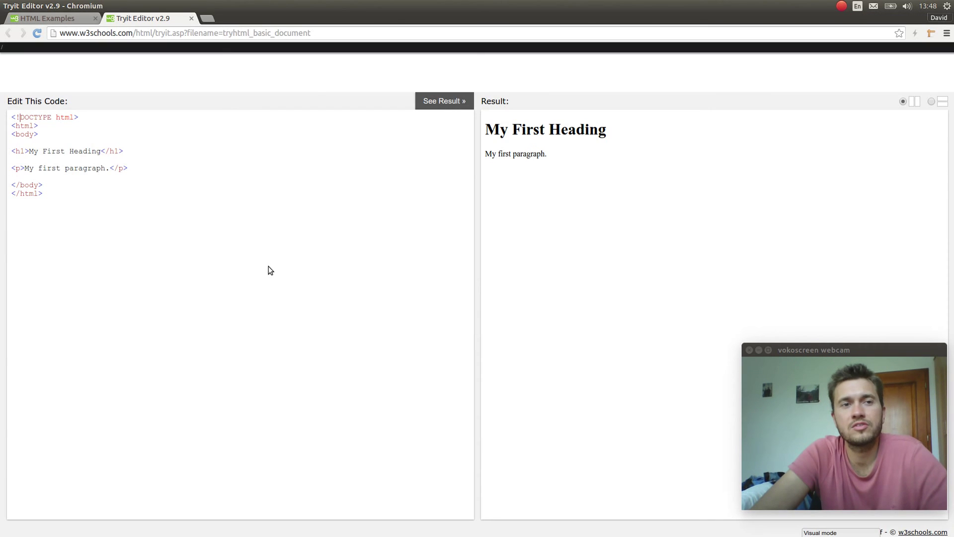
{"action": "key", "text": "alt+Tab"}
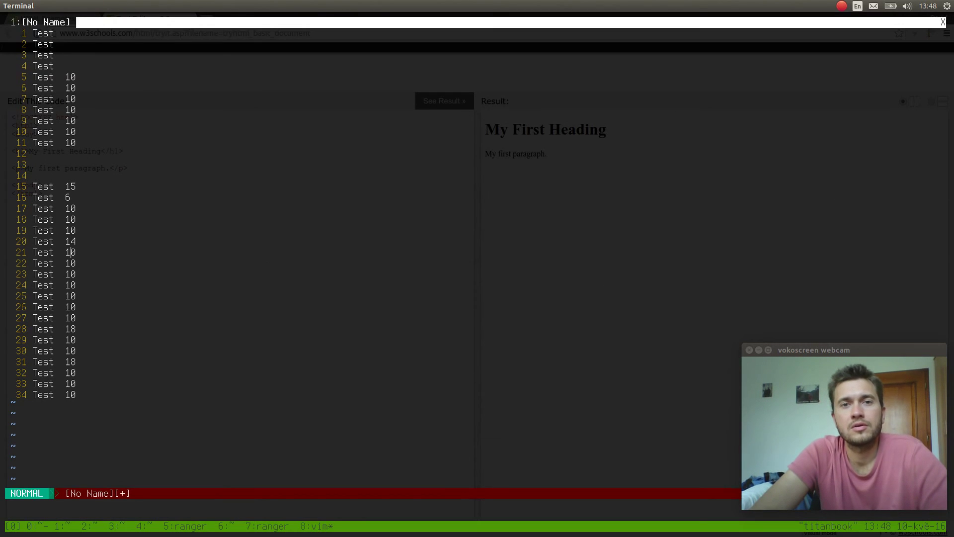
- Open ranger in a right-hand pane beside vim and select the VirtualBox VMs folder
{"action": "key", "text": "ctrl+b"}
{"action": "key", "text": "percent"}
{"action": "type", "text": "ranger"}
{"action": "key", "text": "Return"}
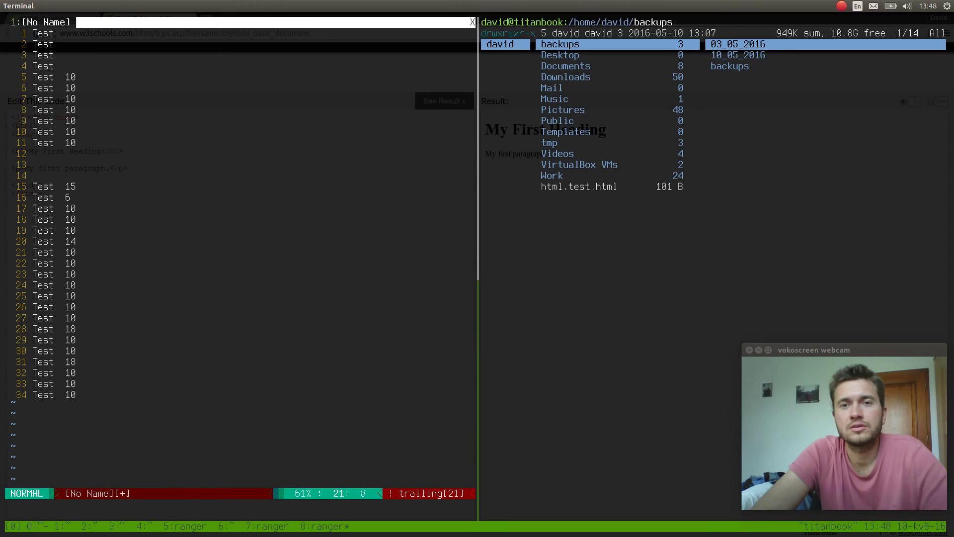
{"action": "key", "text": "G"}
{"action": "key", "text": "Up"}
{"action": "key", "text": "Up"}
{"action": "key", "text": "Up"}
{"action": "key", "text": "Up"}
{"action": "key", "text": "Up"}
{"action": "key", "text": "Up"}
{"action": "key", "text": "Up"}
{"action": "key", "text": "Up"}
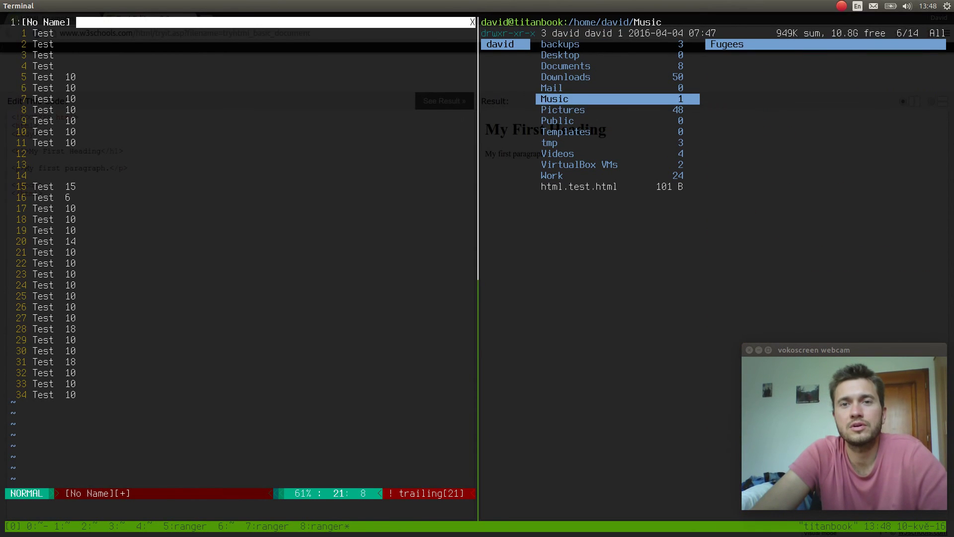
{"action": "key", "text": "Up"}
{"action": "key", "text": "Down"}
{"action": "key", "text": "Down"}
{"action": "key", "text": "Down"}
{"action": "key", "text": "Down"}
{"action": "key", "text": "Down"}
{"action": "key", "text": "Down"}
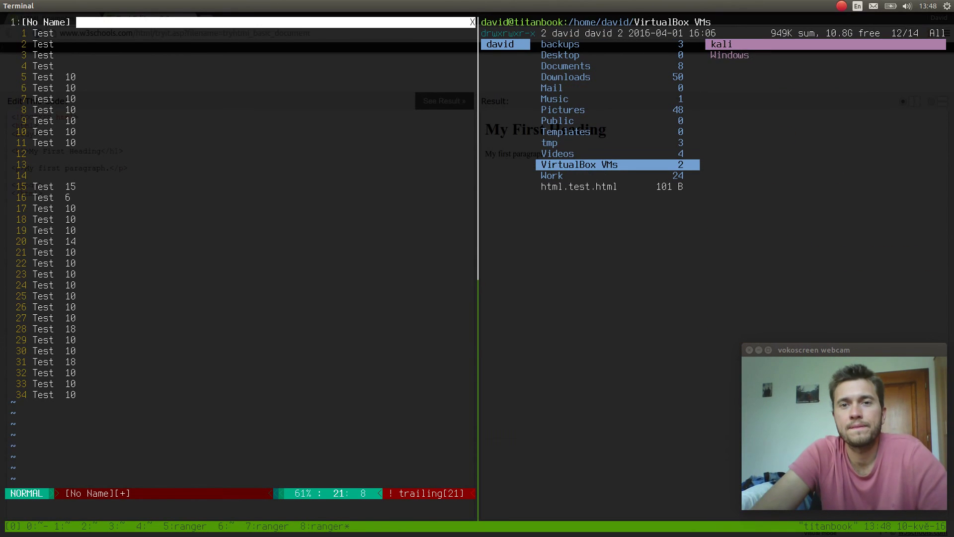
- Add a shell pane below, paste the saved HTML from CopyQ, then clear it
{"action": "key", "text": "ctrl+b"}
{"action": "key", "text": "quotedbl"}
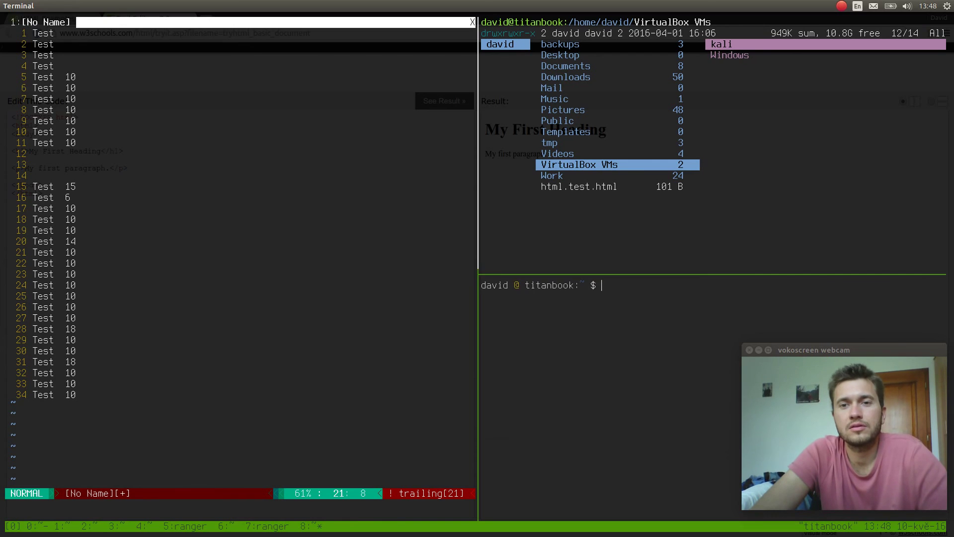
{"action": "key", "text": "ctrl+shift+v"}
{"action": "key", "text": "Return"}
{"action": "key", "text": "Return"}
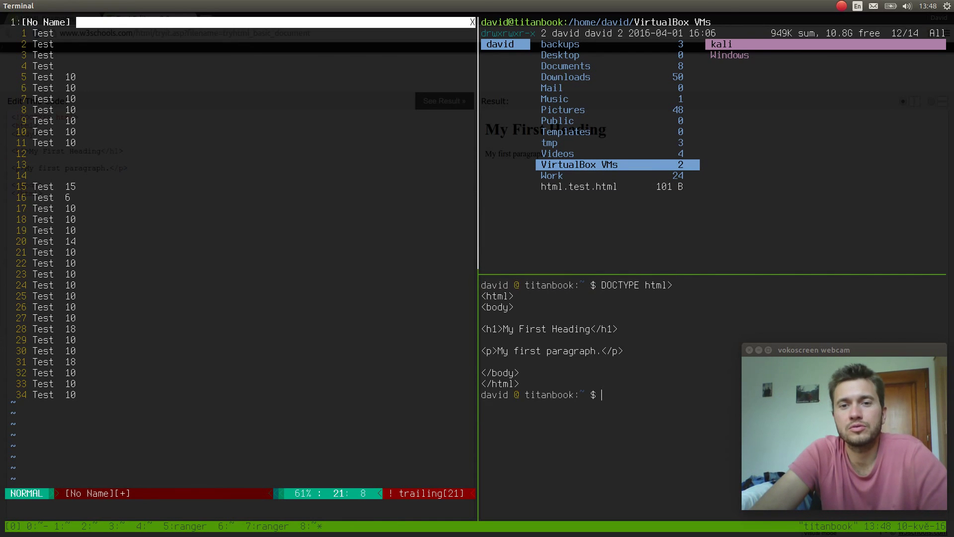
{"action": "key", "text": "ctrl+l"}
{"action": "key", "text": "Return"}
{"action": "key", "text": "Return"}
{"action": "key", "text": "alt+Tab"}
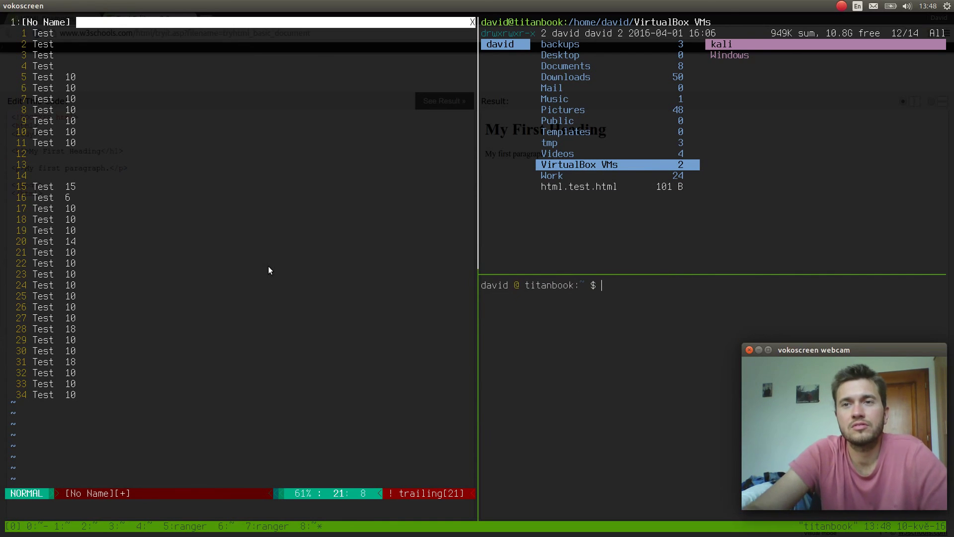